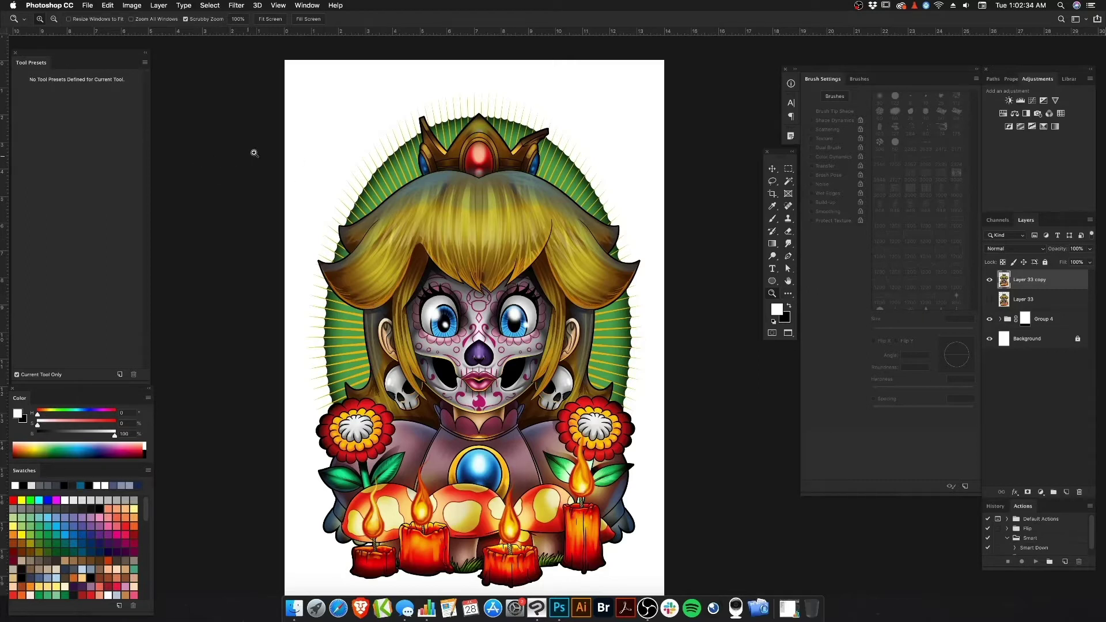
left_click(307, 5)
mouse_move(314, 27)
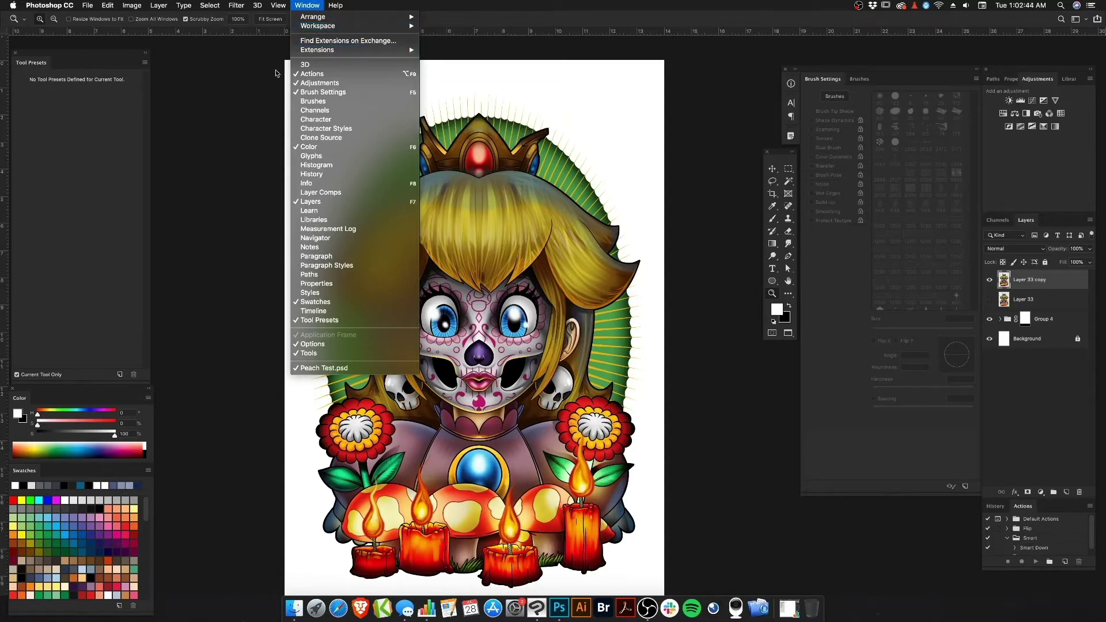
left_click(240, 103)
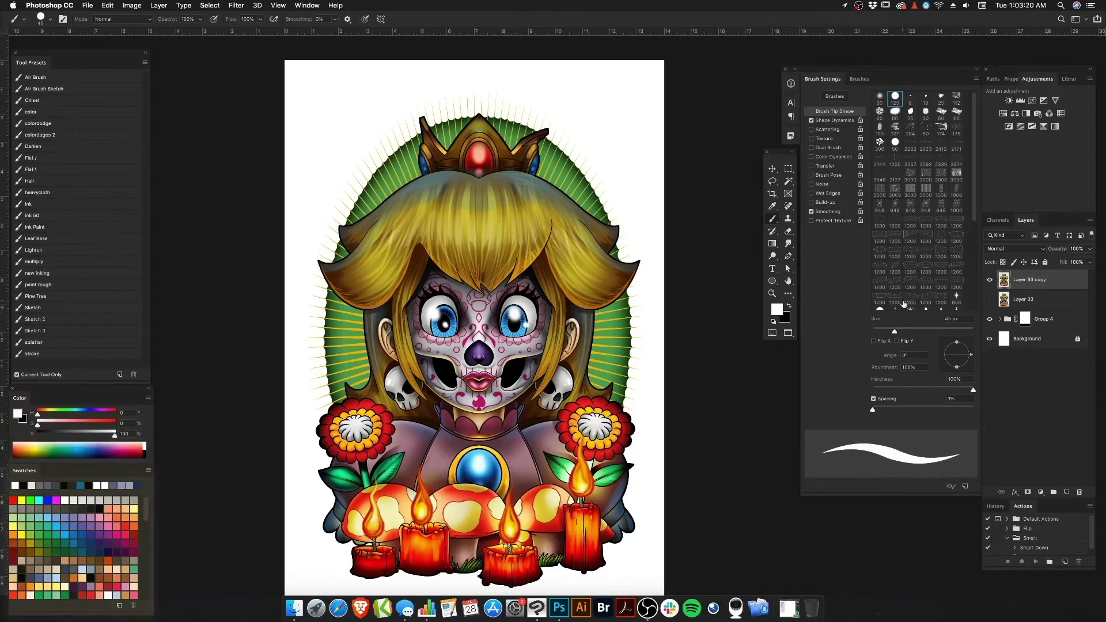
Move the Tools panel slightly away from the brush panels and display the Brushes preset library.
mouse_move(784, 152)
left_mouse_down()
mouse_move(723, 159)
mouse_move(755, 150)
mouse_move(758, 179)
mouse_move(775, 153)
left_mouse_up()
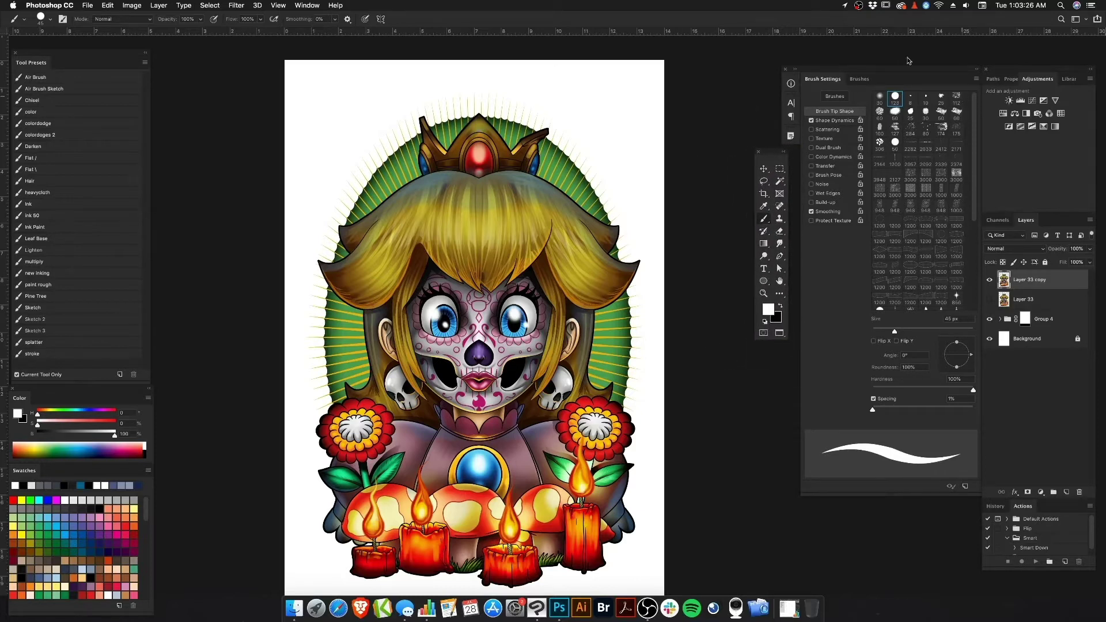
left_click(861, 79)
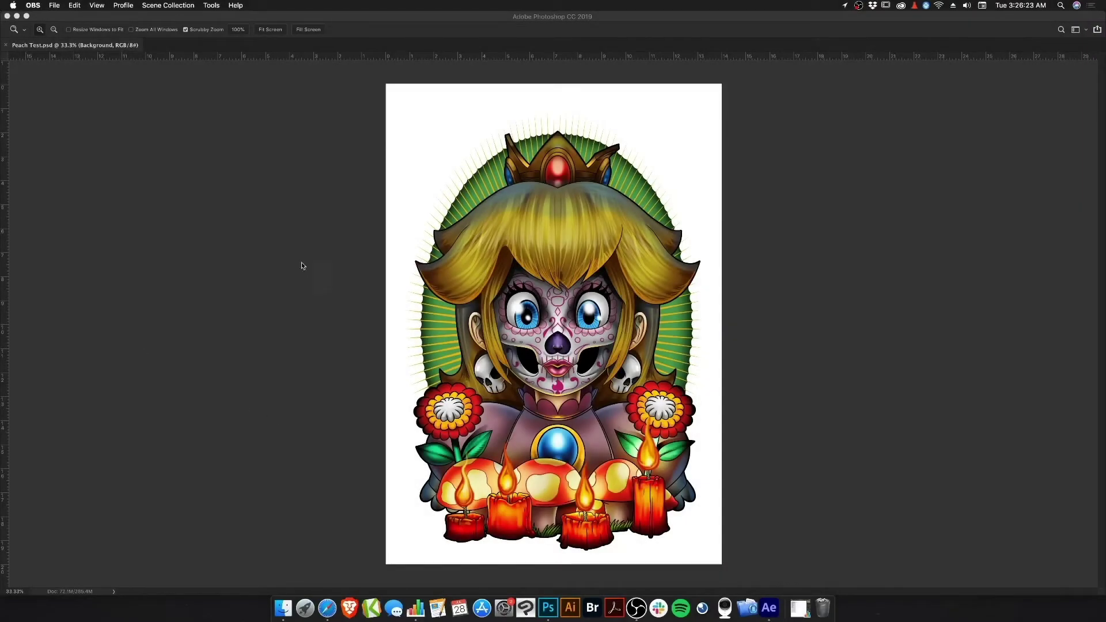
Switch to Photoshop, open the keyboard shortcut editor and review the shortcuts assigned to the tools.
left_click(268, 236)
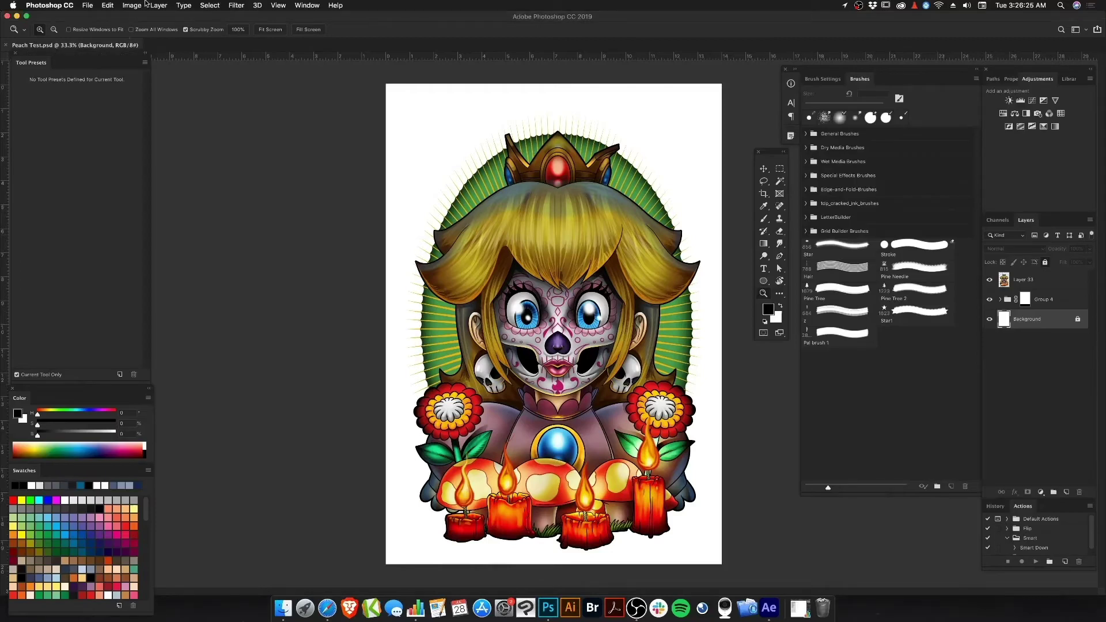
left_click(108, 5)
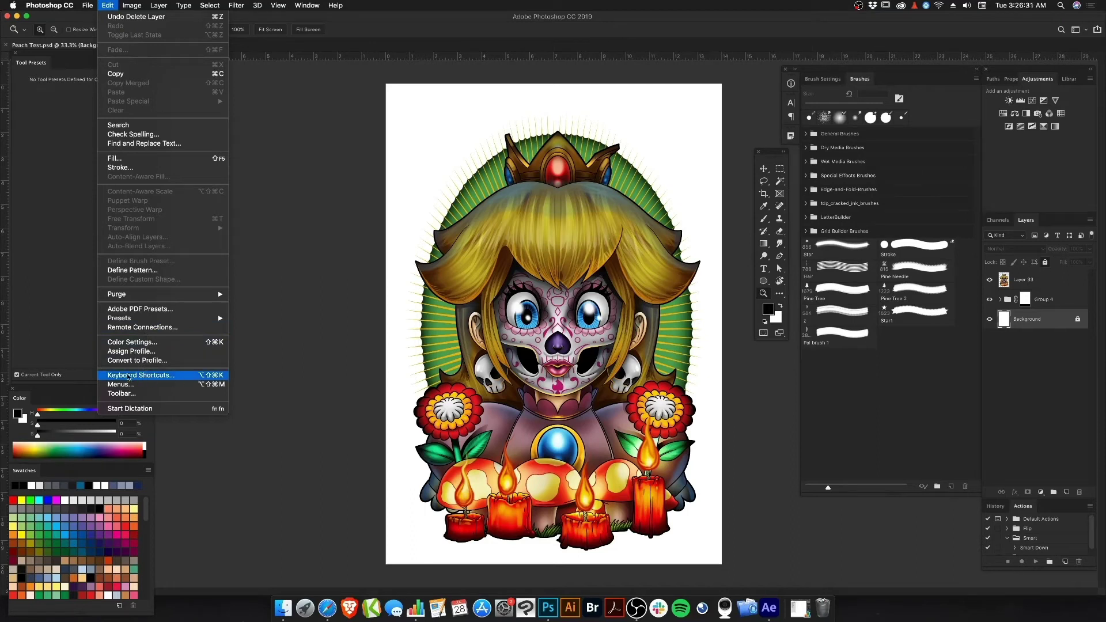
left_click(151, 375)
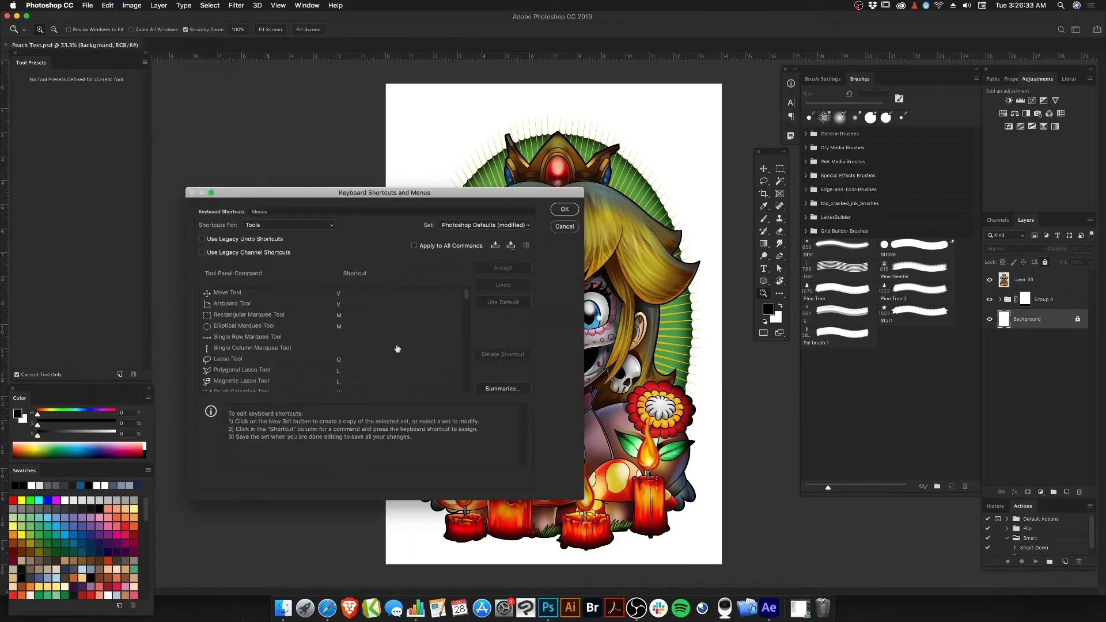
left_click_drag(329, 199, 332, 107)
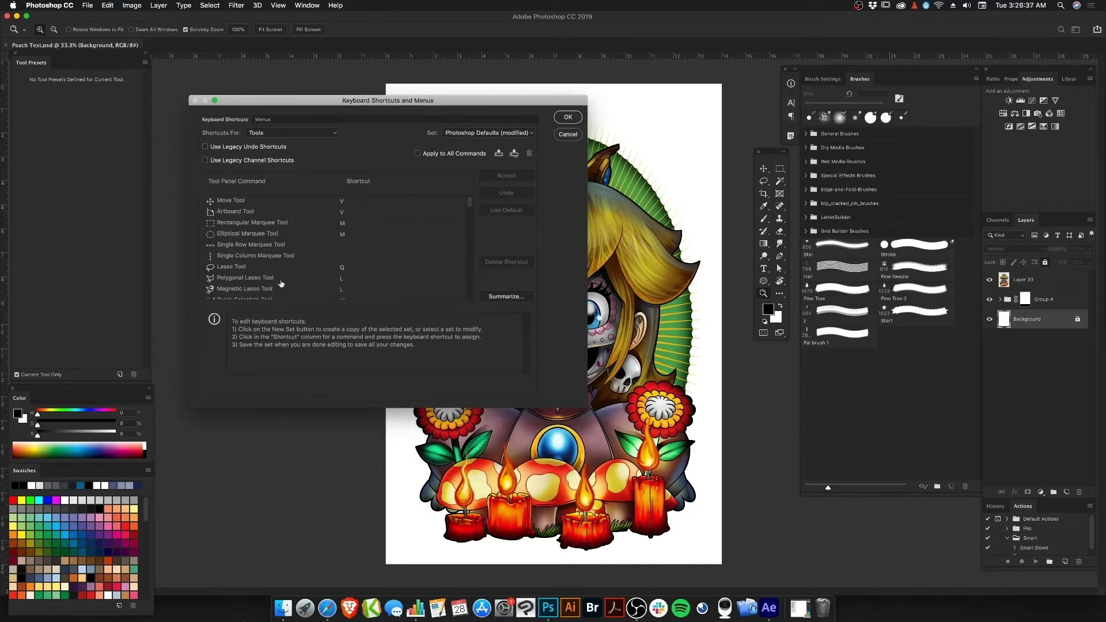
scroll(265, 282, "down", 2)
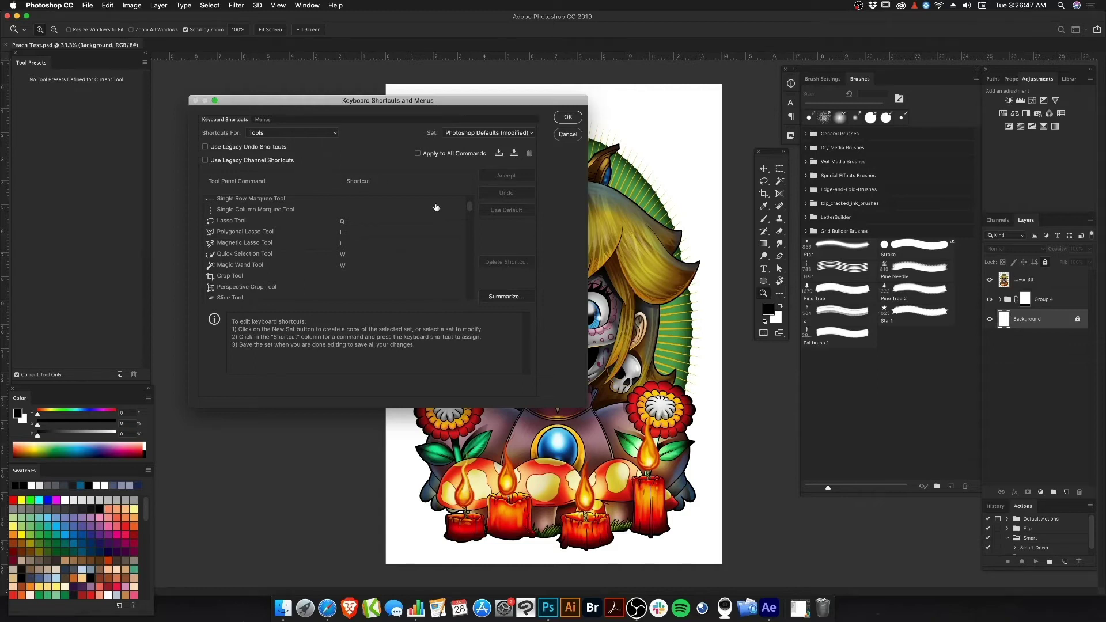
Reposition and enlarge the Keyboard Shortcuts and Menus dialog, and check which command categories can be given shortcuts.
left_click_drag(483, 101, 469, 73)
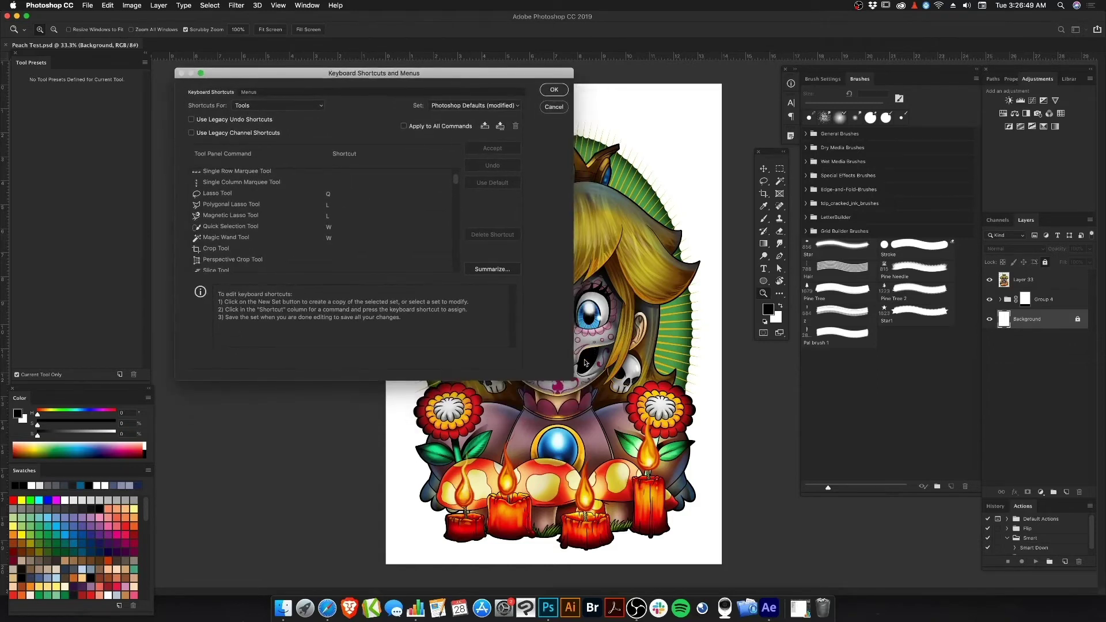
left_click_drag(573, 379, 593, 399)
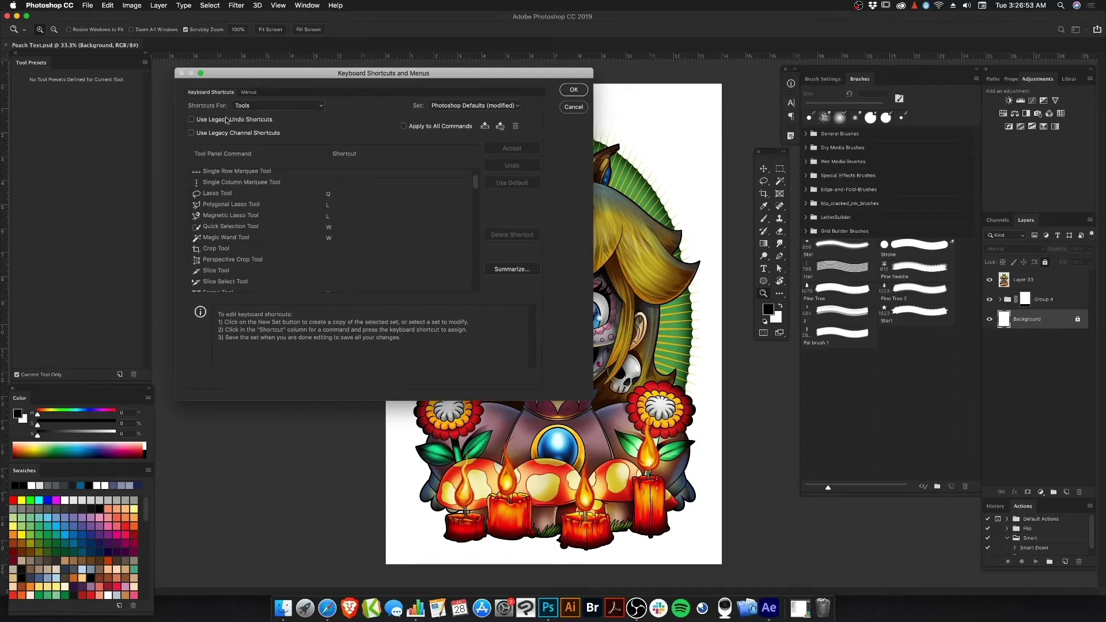
left_click(323, 107)
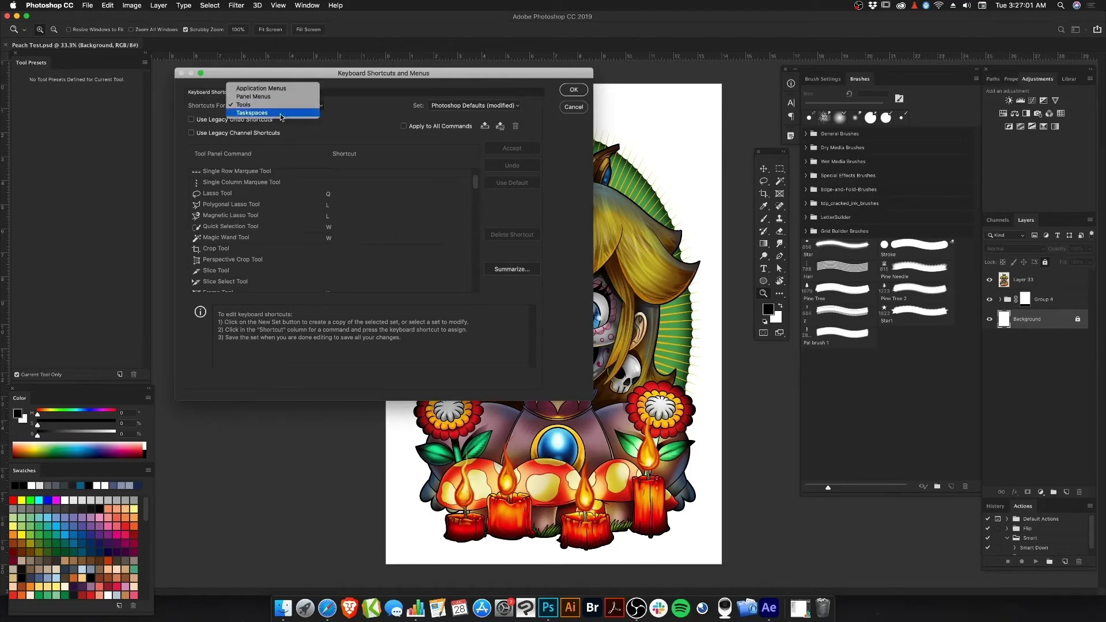
left_click(357, 105)
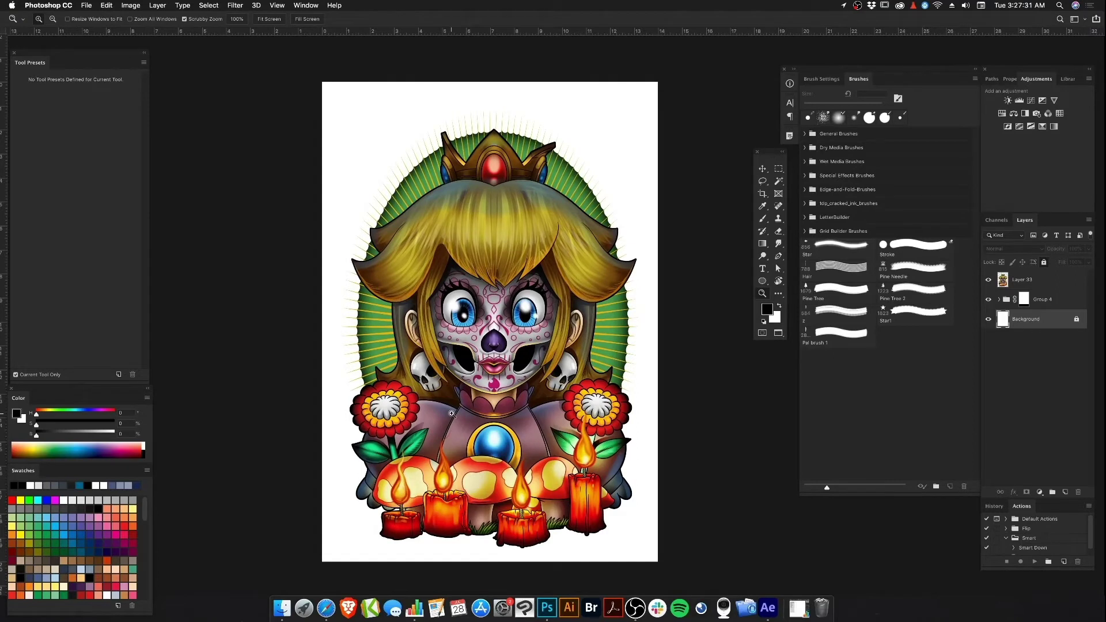
Scribble black brush strokes on the top layer over the dress beside the blue brooch, and erase parts of them.
left_click_drag(494, 403, 504, 403)
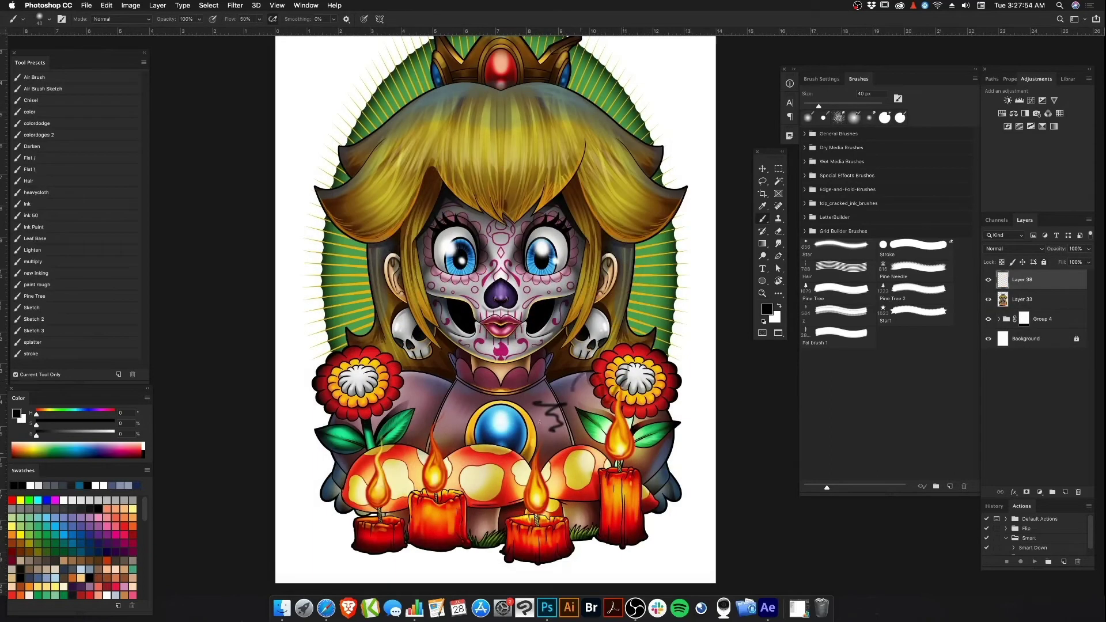
mouse_move(594, 398)
left_mouse_down()
mouse_move(521, 415)
mouse_move(525, 381)
mouse_move(569, 347)
left_mouse_up()
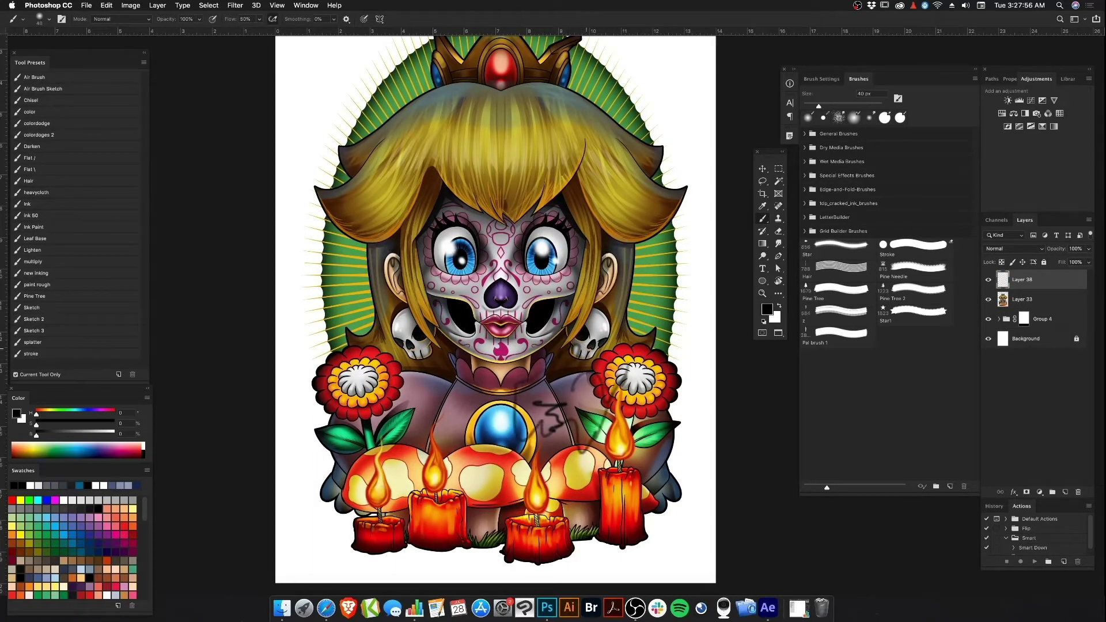
key("e")
mouse_move(562, 405)
left_mouse_down()
mouse_move(557, 427)
mouse_move(586, 449)
left_mouse_up()
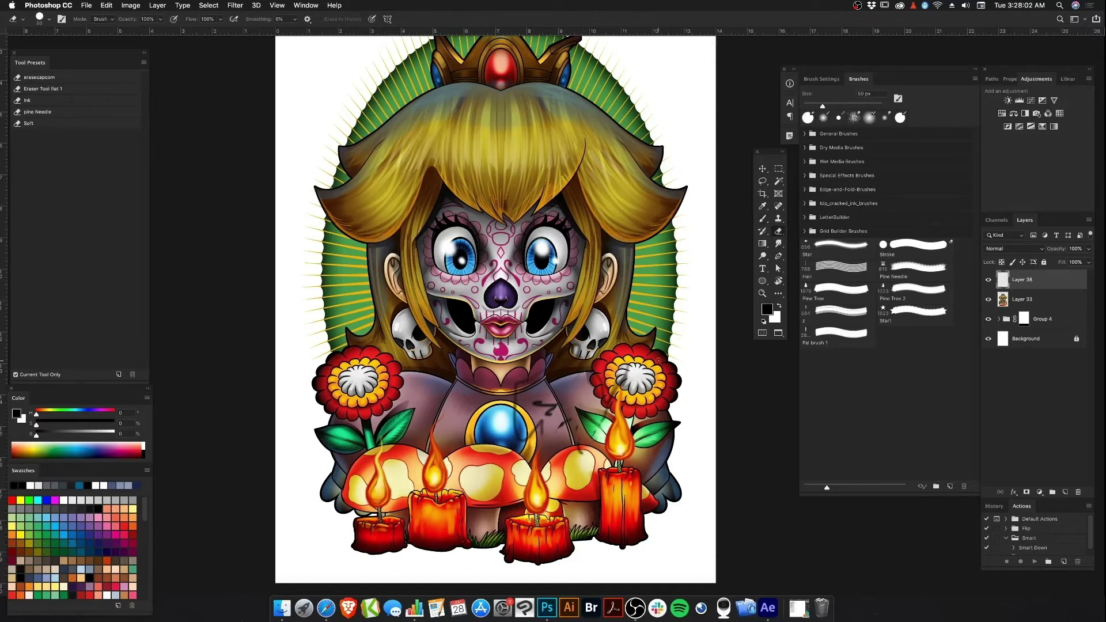
Smudge the blonde fringe and the forehead below it on Layer 33 with the basic smudge preset enlarged to 40 px.
key("r")
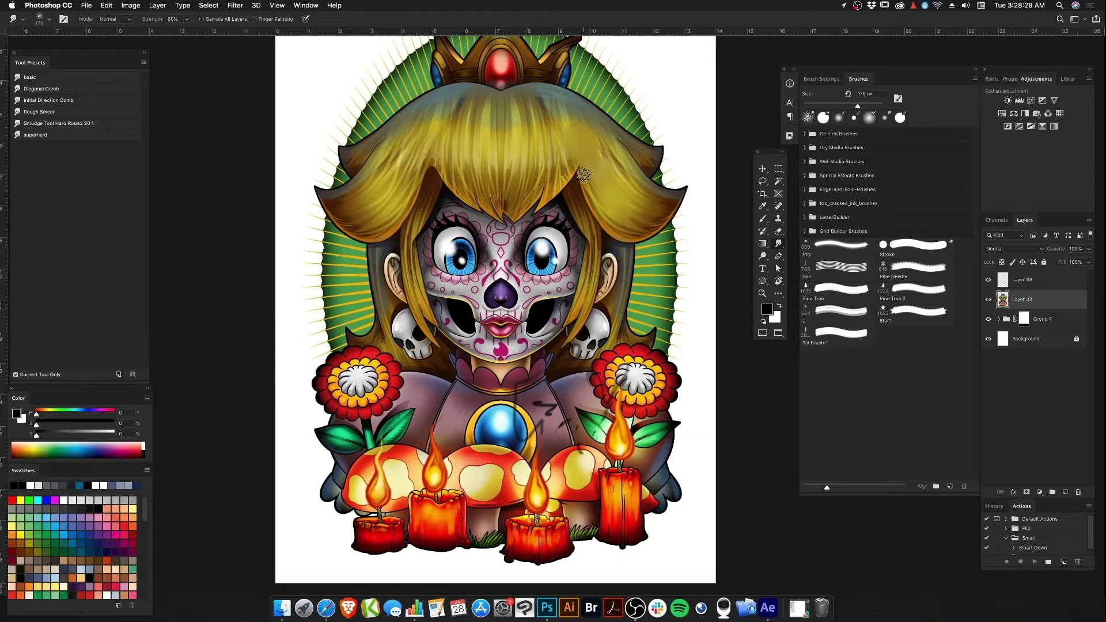
left_click(71, 78)
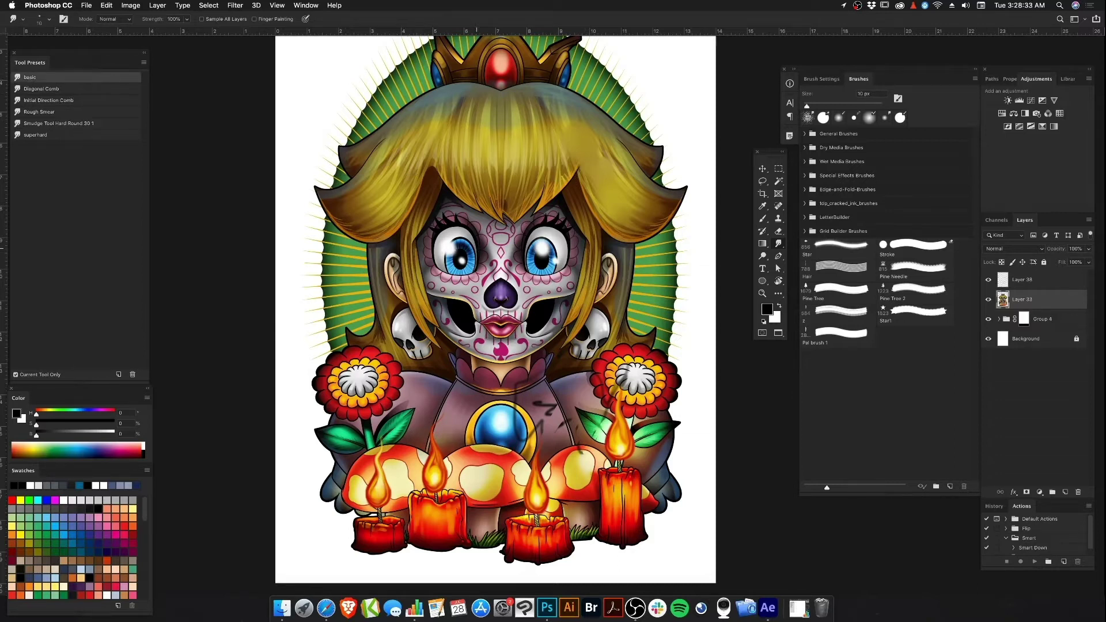
key("bracketright")
key("bracketright")
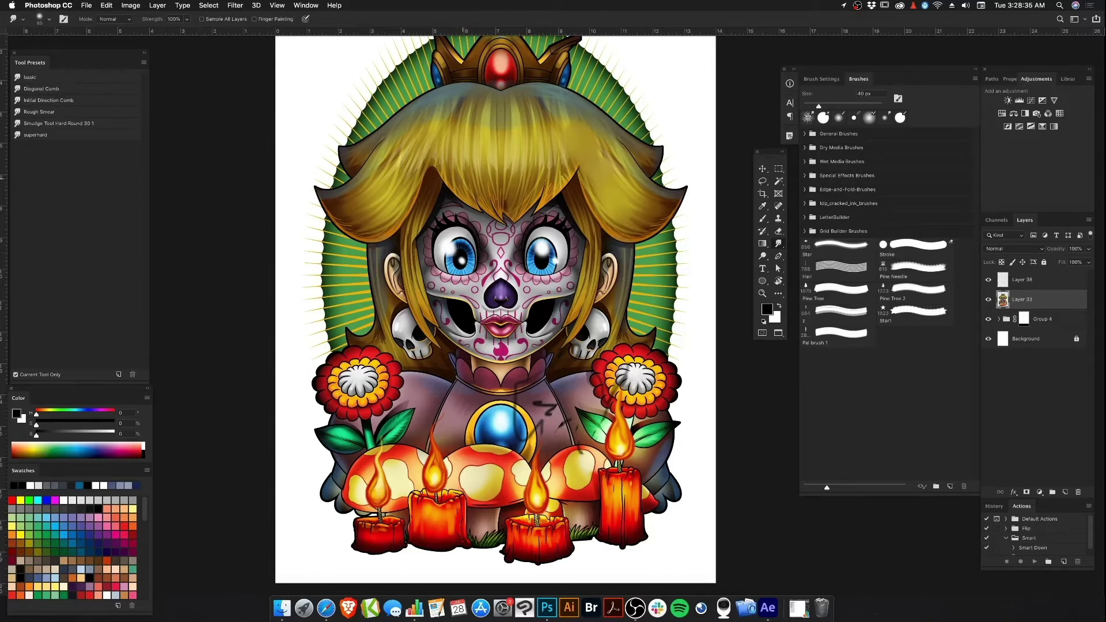
mouse_move(473, 165)
left_mouse_down()
mouse_move(463, 178)
mouse_move(498, 168)
left_mouse_up()
left_click_drag(499, 213, 513, 255)
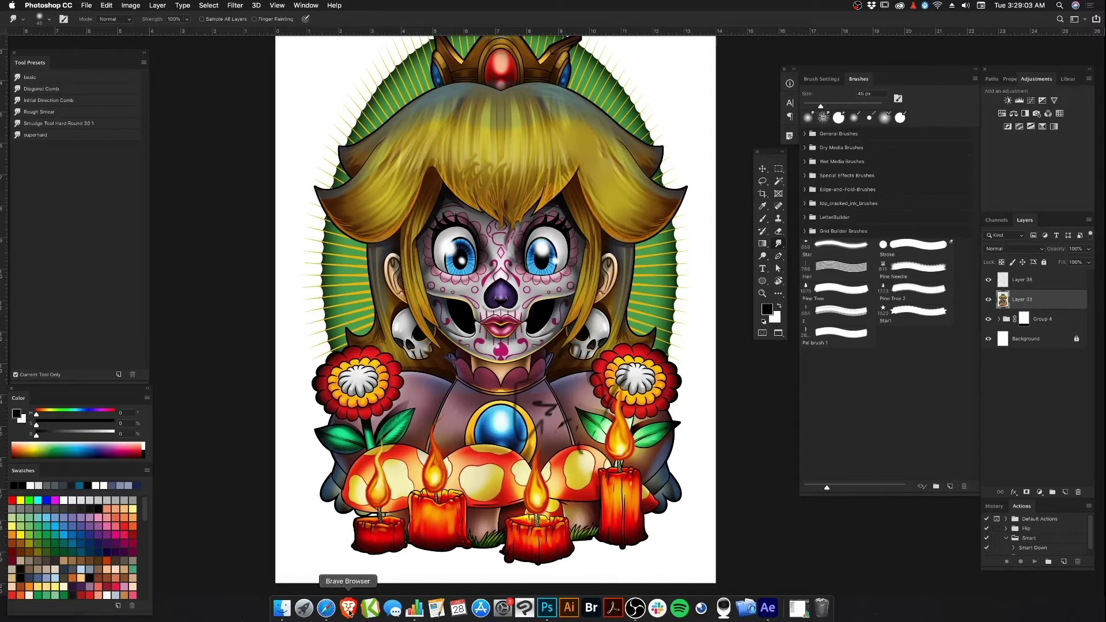
Blend the fringe and the upper outer edge of the hair on Layer 33 with the Mixer Brush set to Wet, Light Mix.
key("b")
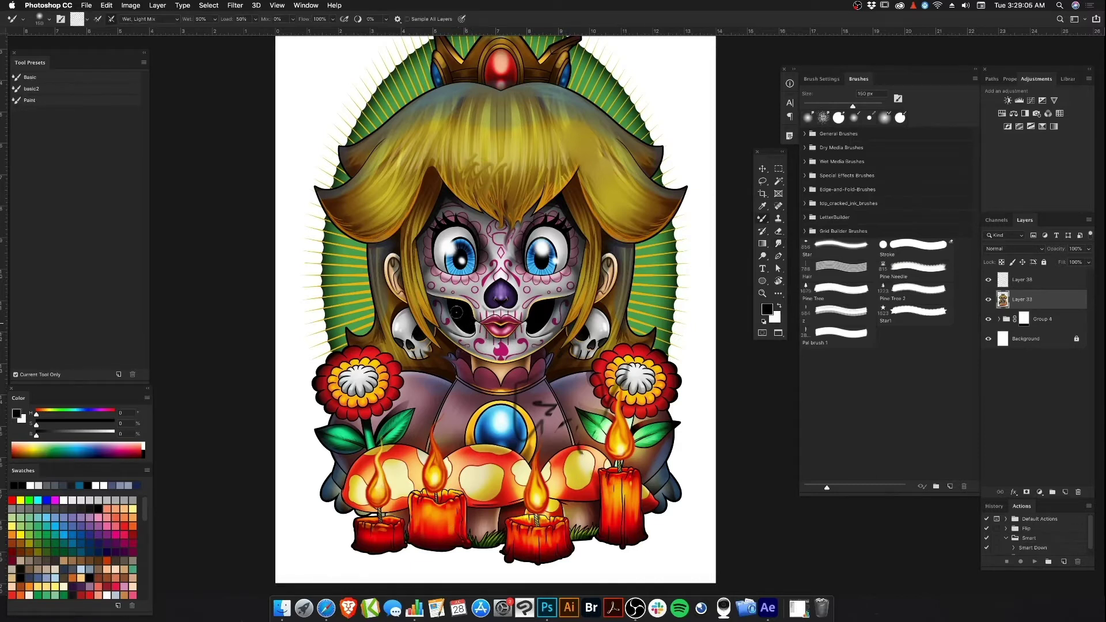
mouse_move(395, 194)
left_mouse_down()
mouse_move(427, 158)
mouse_move(446, 159)
mouse_move(466, 184)
mouse_move(545, 153)
mouse_move(536, 156)
mouse_move(591, 151)
mouse_move(601, 167)
mouse_move(491, 145)
left_mouse_up()
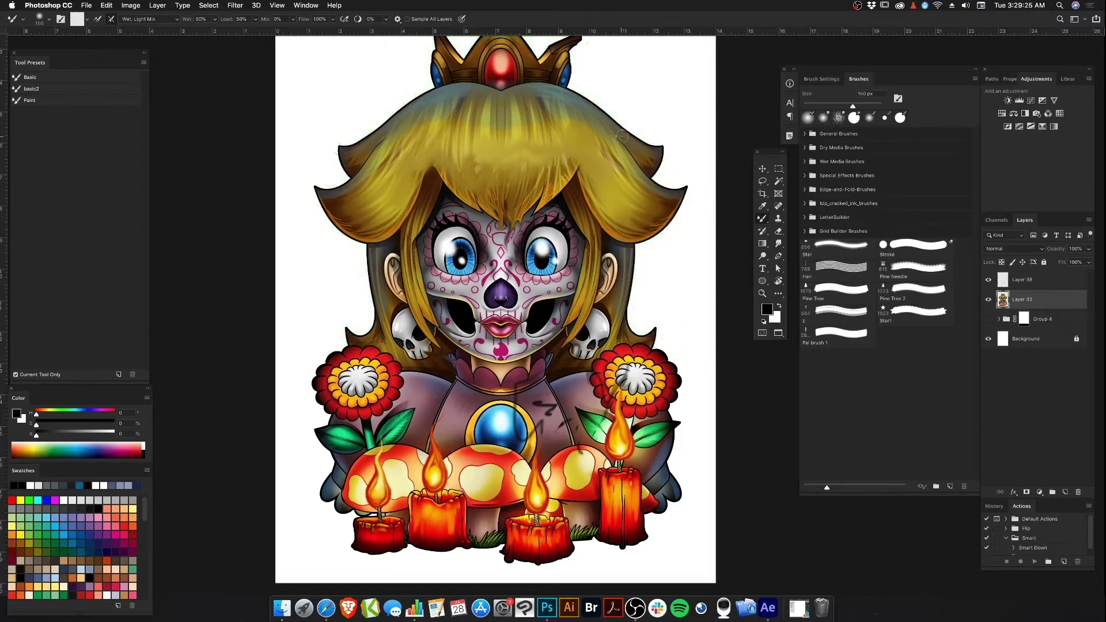
key("r")
key("b")
mouse_move(624, 123)
left_mouse_down()
mouse_move(607, 116)
mouse_move(643, 136)
mouse_move(588, 96)
left_mouse_up()
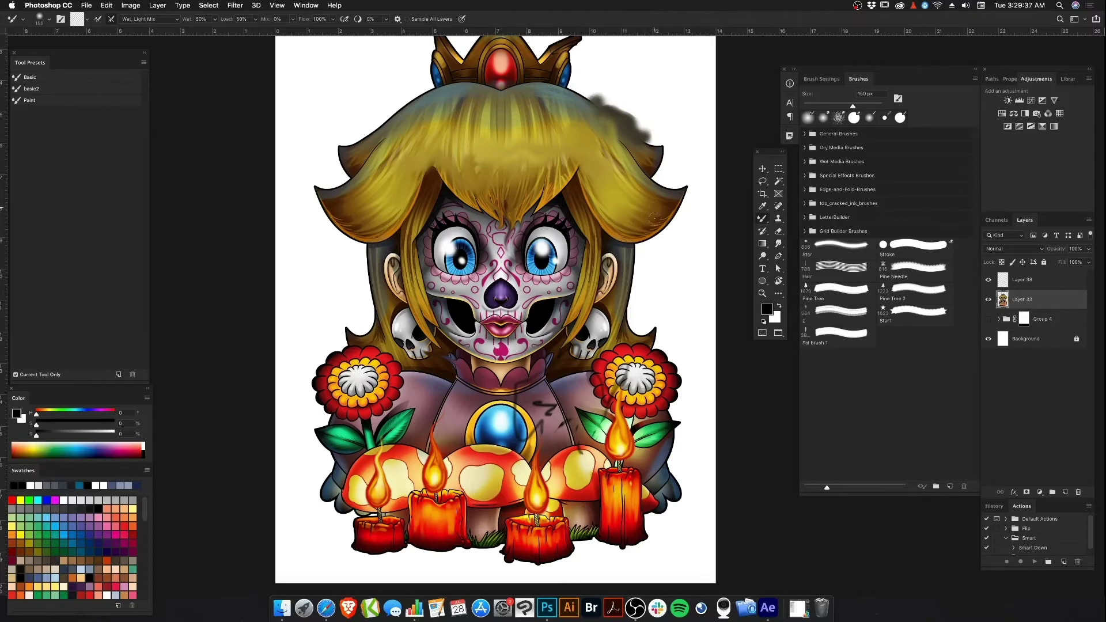
Smear the outer hair tip on the side of the blended edge using the Rough Smear smudge preset at 150 px.
key("r")
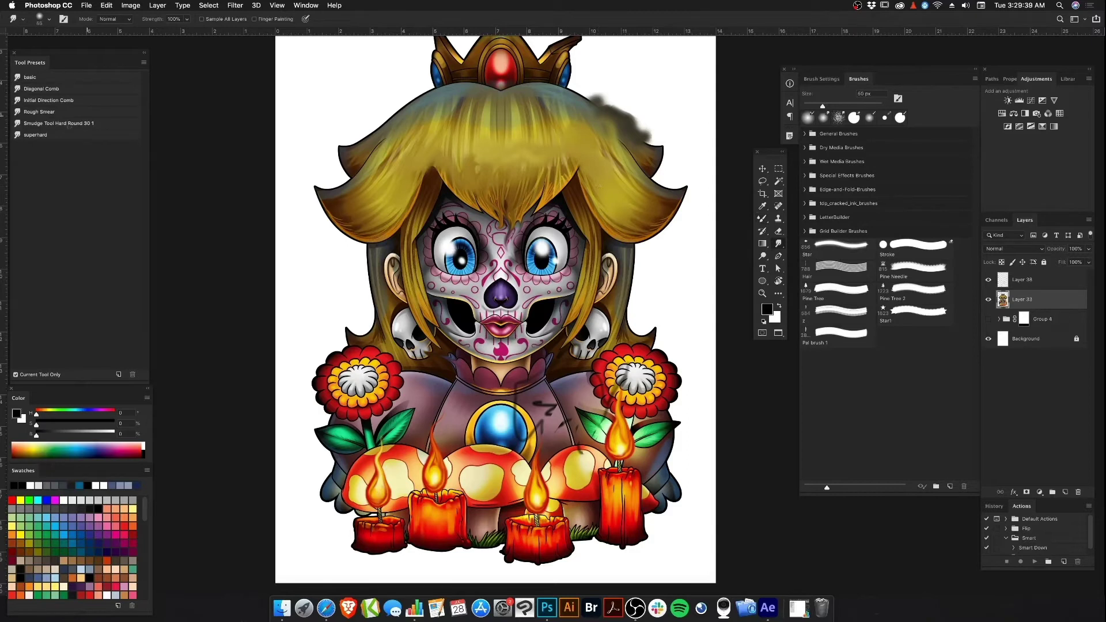
left_click(39, 112)
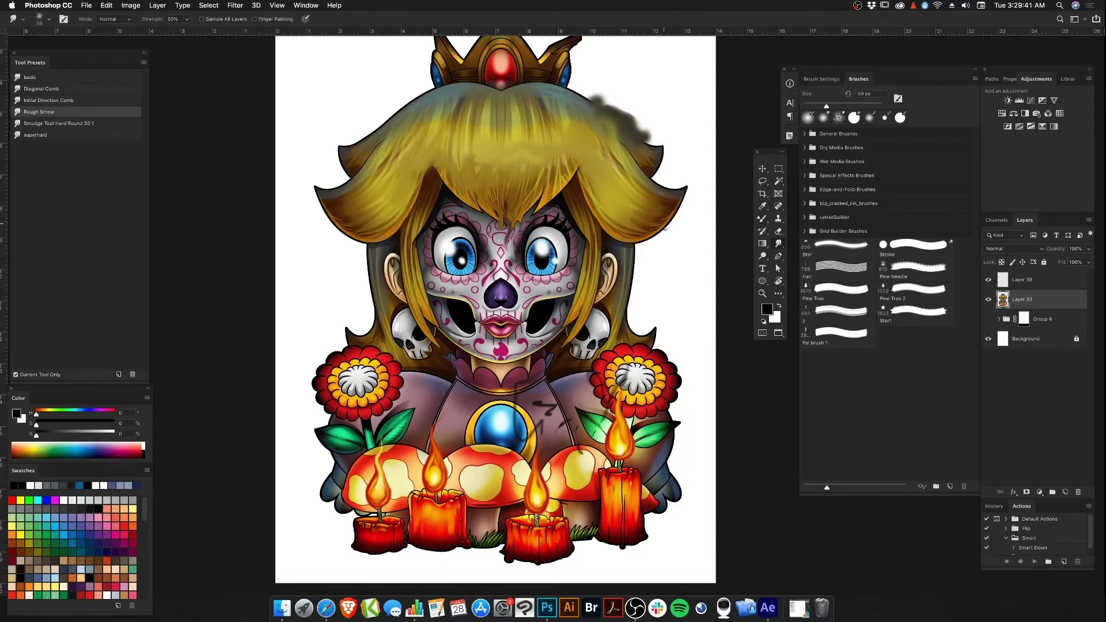
key("bracketright")
key("bracketright")
key("bracketright")
key("bracketright")
key("bracketright")
key("bracketright")
key("bracketright")
left_click_drag(665, 232, 678, 203)
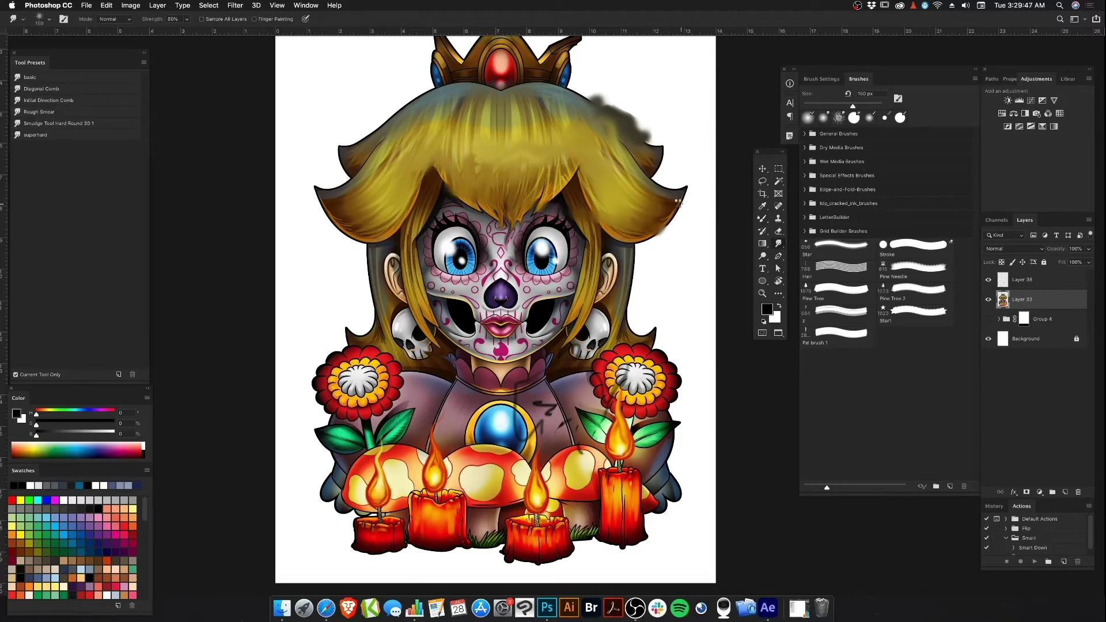
mouse_move(678, 211)
left_mouse_down()
mouse_move(669, 223)
mouse_move(682, 199)
mouse_move(639, 242)
mouse_move(662, 228)
left_mouse_up()
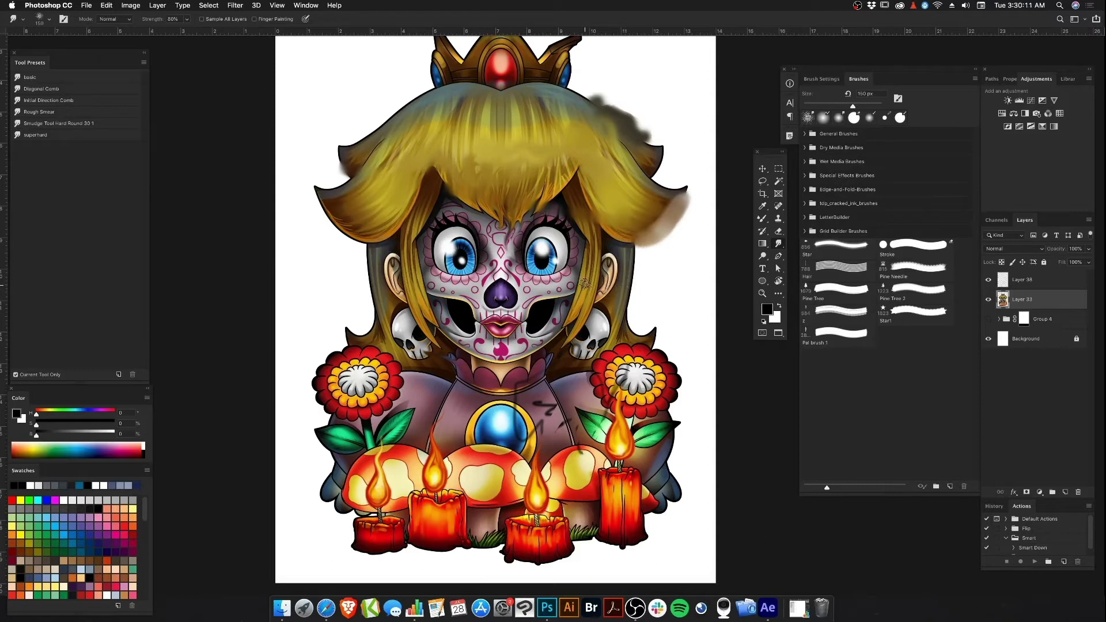
left_click_drag(570, 295, 562, 291)
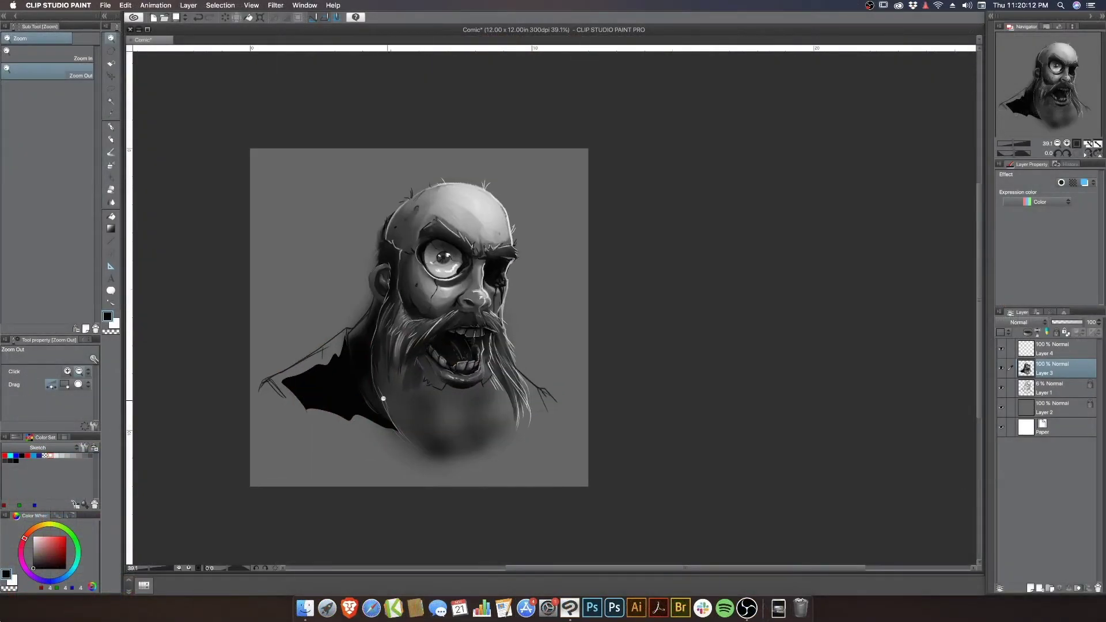
In Clip Studio Paint, darken the bearded man's larger shoulder and chest on Layer 3 with the Transparent watercolor brush at size 70.
scroll(379, 386, "up", 2)
key("b")
key("]")
mouse_move(335, 340)
left_mouse_down()
mouse_move(329, 369)
mouse_move(317, 343)
mouse_move(276, 366)
mouse_move(296, 406)
mouse_move(255, 382)
mouse_move(279, 412)
mouse_move(256, 386)
mouse_move(313, 434)
mouse_move(279, 389)
mouse_move(324, 431)
mouse_move(307, 392)
mouse_move(381, 461)
mouse_move(342, 420)
mouse_move(411, 466)
mouse_move(346, 404)
mouse_move(401, 453)
mouse_move(363, 413)
mouse_move(391, 445)
mouse_move(363, 442)
mouse_move(299, 396)
mouse_move(339, 453)
mouse_move(328, 455)
mouse_move(276, 389)
mouse_move(311, 452)
mouse_move(242, 396)
left_mouse_up()
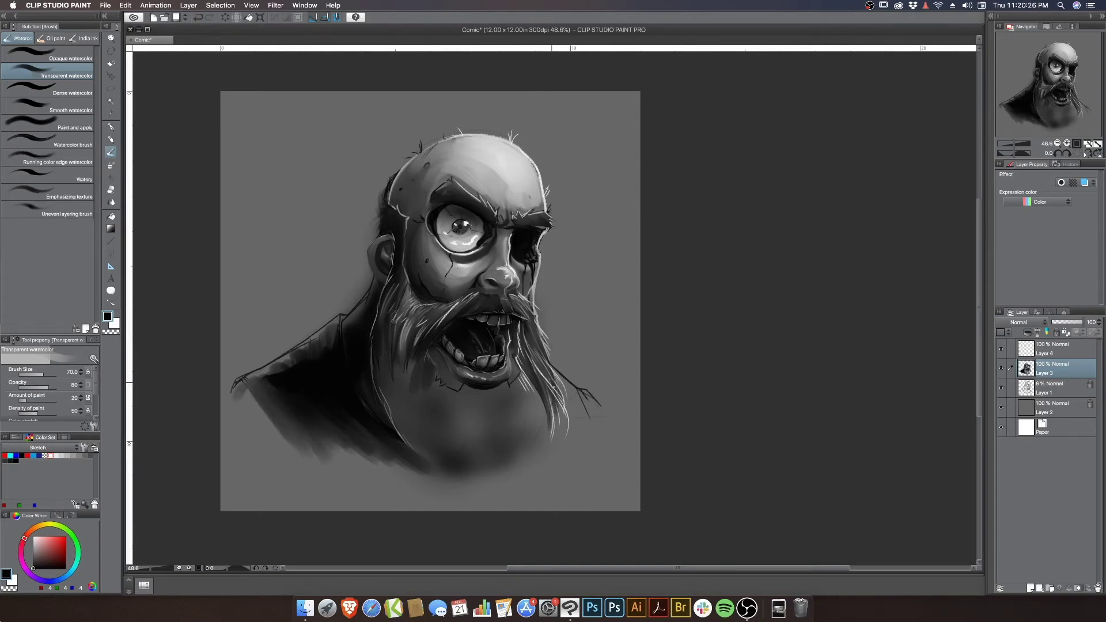
left_click_drag(375, 385, 429, 454)
left_click_drag(389, 417, 441, 463)
left_click_drag(365, 330, 398, 420)
mouse_move(358, 357)
left_mouse_down()
mouse_move(432, 458)
mouse_move(375, 418)
mouse_move(442, 466)
left_mouse_up()
Broaden the dark chest shading below the shoulder with the watercolor brush at size 200, and continue it at size 170.
key("bracketright")
key("bracketright")
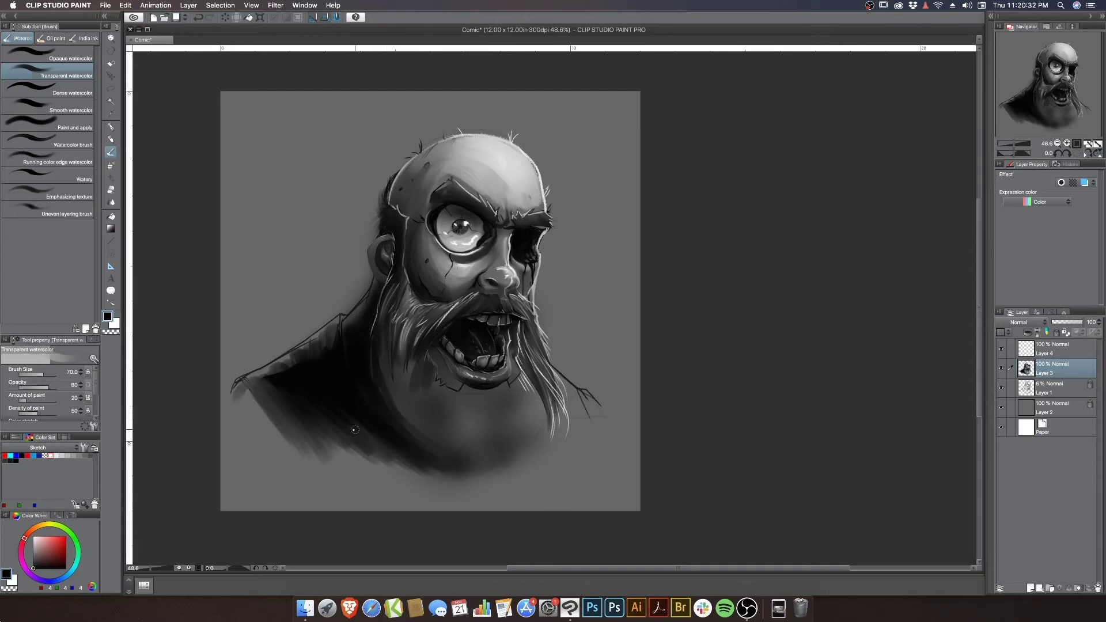
key("bracketright")
key("bracketright")
key("bracketright")
key("bracketright")
left_click_drag(319, 398, 433, 490)
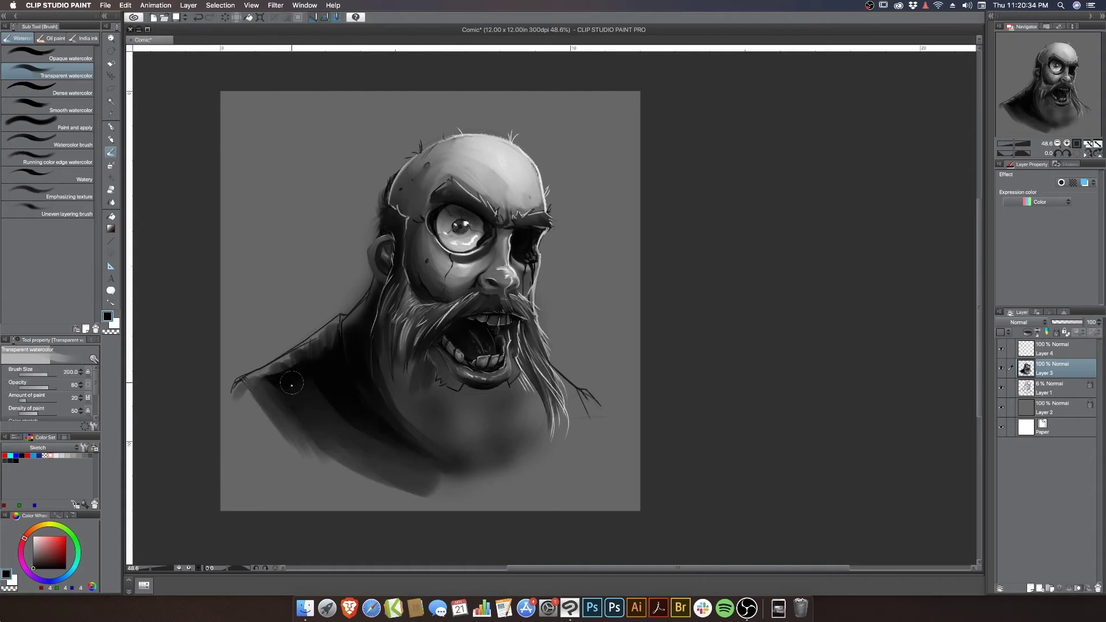
left_click_drag(276, 395, 335, 466)
key("bracketleft")
mouse_move(313, 385)
left_mouse_down()
mouse_move(381, 451)
mouse_move(370, 420)
mouse_move(470, 476)
left_mouse_up()
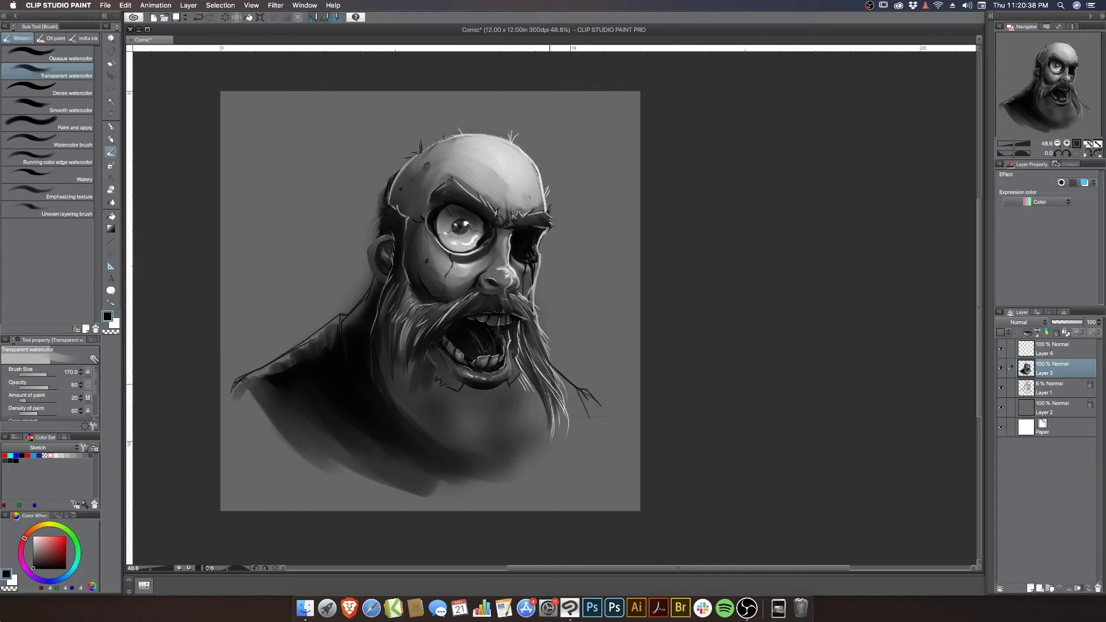
Flip the canvas view horizontally and shade the lower chest toward the unpainted shoulder with the size 170 watercolor brush.
key("h")
scroll(741, 317, "right", 5)
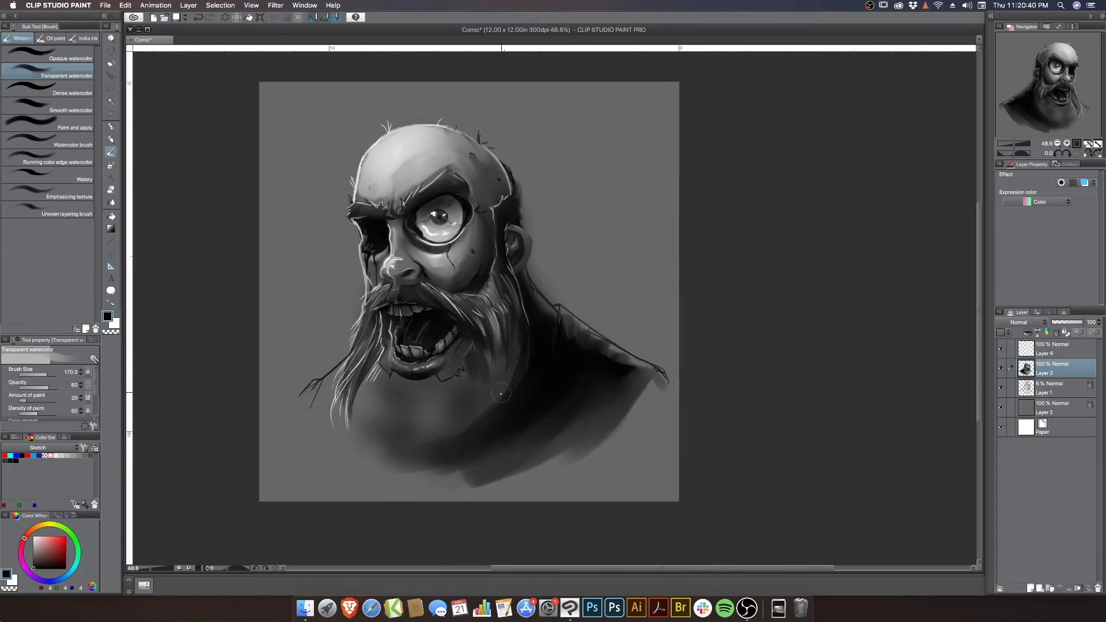
key("alt+space")
left_click(517, 396)
left_click_drag(500, 389, 516, 397)
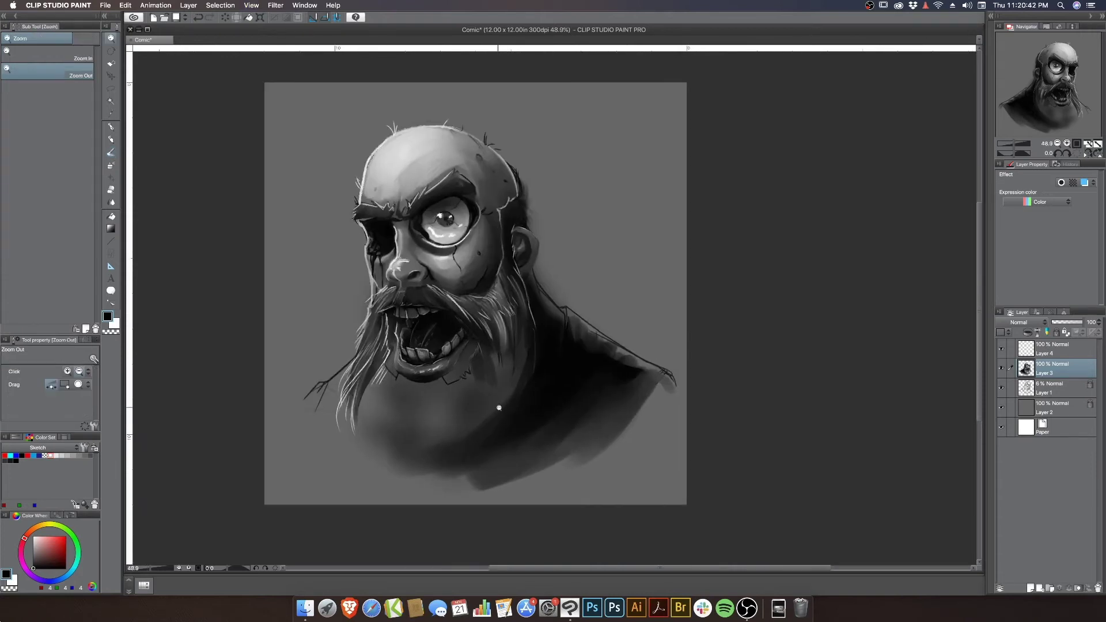
left_click(498, 407)
mouse_move(386, 447)
left_mouse_down()
mouse_move(450, 466)
mouse_move(327, 453)
mouse_move(300, 420)
mouse_move(339, 478)
mouse_move(477, 463)
mouse_move(282, 425)
left_mouse_up()
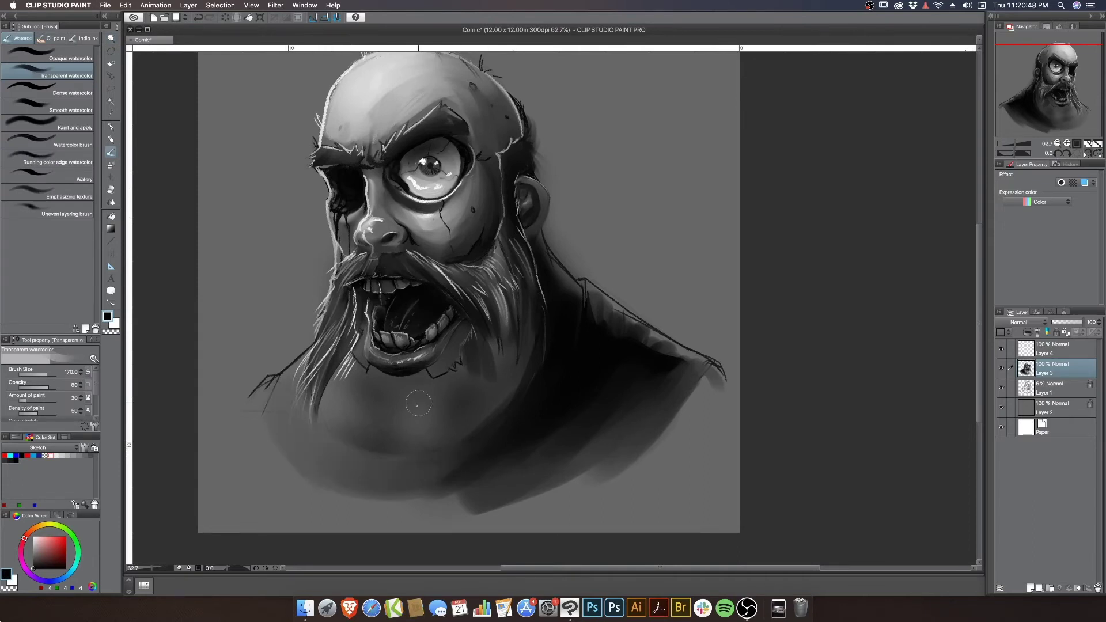
Outline the collar below the beard with the Custom Sketch 6B pencil and hatch the collar and smaller shoulder dark at size 80.
key("p")
left_click_drag(302, 382, 426, 461)
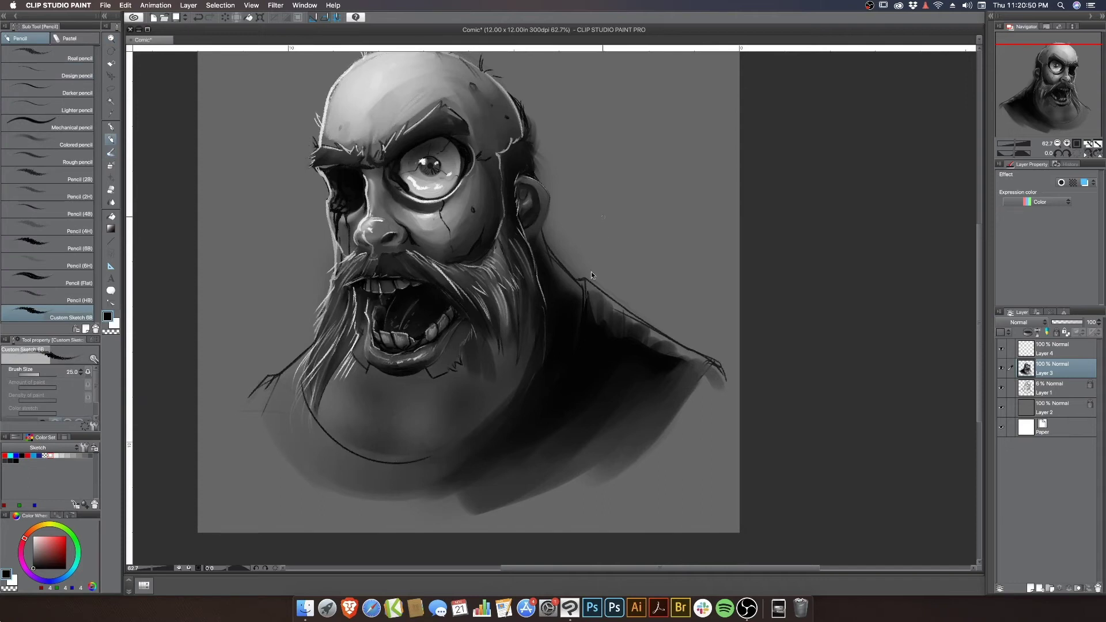
key("bracketright")
key("bracketright")
key("bracketright")
key("bracketright")
key("bracketright")
key("bracketright")
mouse_move(304, 366)
left_mouse_down()
mouse_move(326, 437)
mouse_move(463, 443)
left_mouse_up()
left_click_drag(334, 448, 424, 464)
mouse_move(305, 370)
left_mouse_down()
mouse_move(302, 412)
mouse_move(288, 426)
mouse_move(296, 403)
mouse_move(268, 426)
mouse_move(261, 409)
mouse_move(294, 470)
mouse_move(429, 501)
left_mouse_up()
mouse_move(316, 446)
left_mouse_down()
mouse_move(398, 483)
mouse_move(390, 489)
left_mouse_up()
mouse_move(337, 466)
left_mouse_down()
mouse_move(406, 493)
mouse_move(401, 479)
mouse_move(481, 448)
left_mouse_up()
left_click_drag(401, 478, 449, 474)
left_click_drag(302, 430, 392, 496)
mouse_move(310, 461)
left_mouse_down()
mouse_move(414, 501)
mouse_move(360, 501)
left_mouse_up()
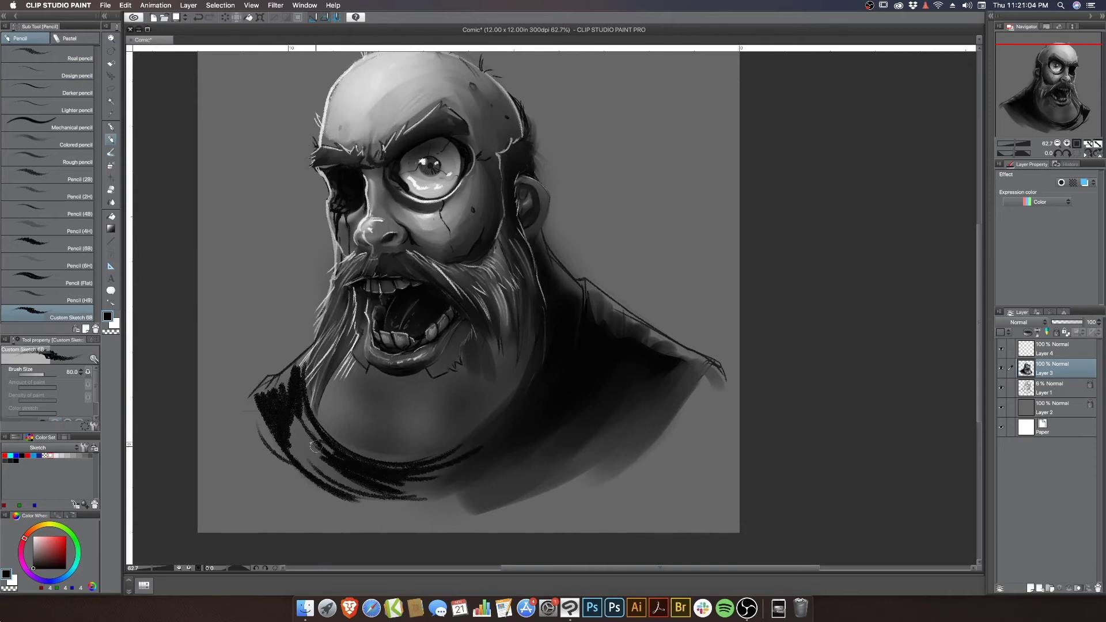
Blend the pencil hatching on the collar and smaller shoulder with the watercolor brush, varying the brush size.
key("b")
mouse_move(276, 412)
left_mouse_down()
mouse_move(305, 452)
mouse_move(380, 493)
mouse_move(500, 463)
mouse_move(339, 476)
mouse_move(510, 455)
left_mouse_up()
key("bracketleft")
key("bracketleft")
key("bracketleft")
mouse_move(291, 383)
left_mouse_down()
mouse_move(259, 403)
mouse_move(267, 384)
mouse_move(236, 420)
left_mouse_up()
key("bracketleft")
mouse_move(296, 357)
left_mouse_down()
mouse_move(262, 411)
mouse_move(278, 444)
mouse_move(336, 492)
mouse_move(274, 428)
mouse_move(267, 404)
mouse_move(261, 443)
mouse_move(263, 394)
mouse_move(227, 455)
mouse_move(292, 478)
mouse_move(296, 460)
mouse_move(356, 517)
mouse_move(325, 483)
mouse_move(446, 518)
mouse_move(515, 504)
left_mouse_up()
key("bracketright")
key("bracketright")
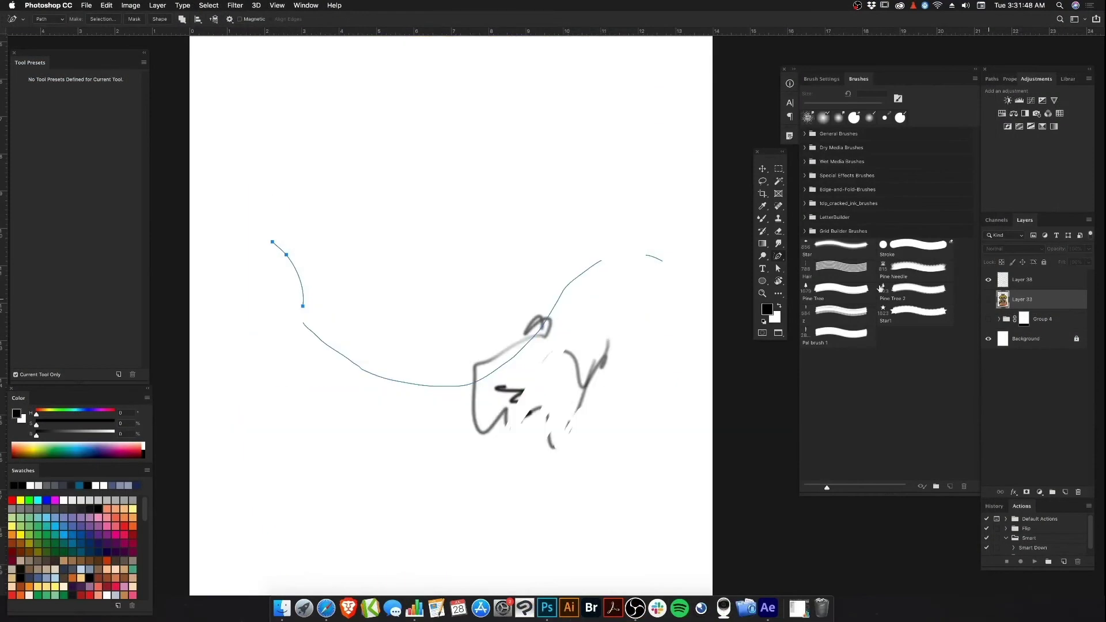
In Photoshop, draw a freehand S-curve path and extend it into a large curved outline with the Pen tool's smooth anchor points.
mouse_move(596, 204)
left_mouse_down()
mouse_move(551, 196)
mouse_move(461, 274)
mouse_move(405, 269)
left_mouse_up()
key("shift+p")
left_click_drag(606, 125, 518, 117)
left_click_drag(433, 122, 400, 135)
left_click_drag(329, 160, 323, 175)
left_click_drag(256, 178, 235, 227)
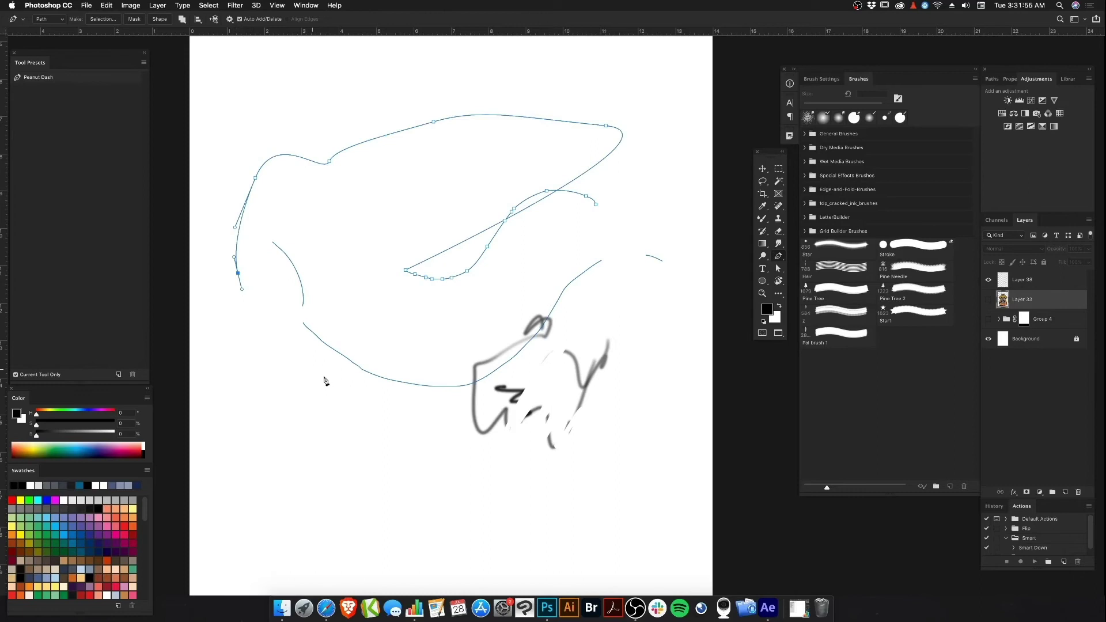
Choose the Air Brush preset for the brush, activate the top layer and reduce the brush size slightly.
key("a")
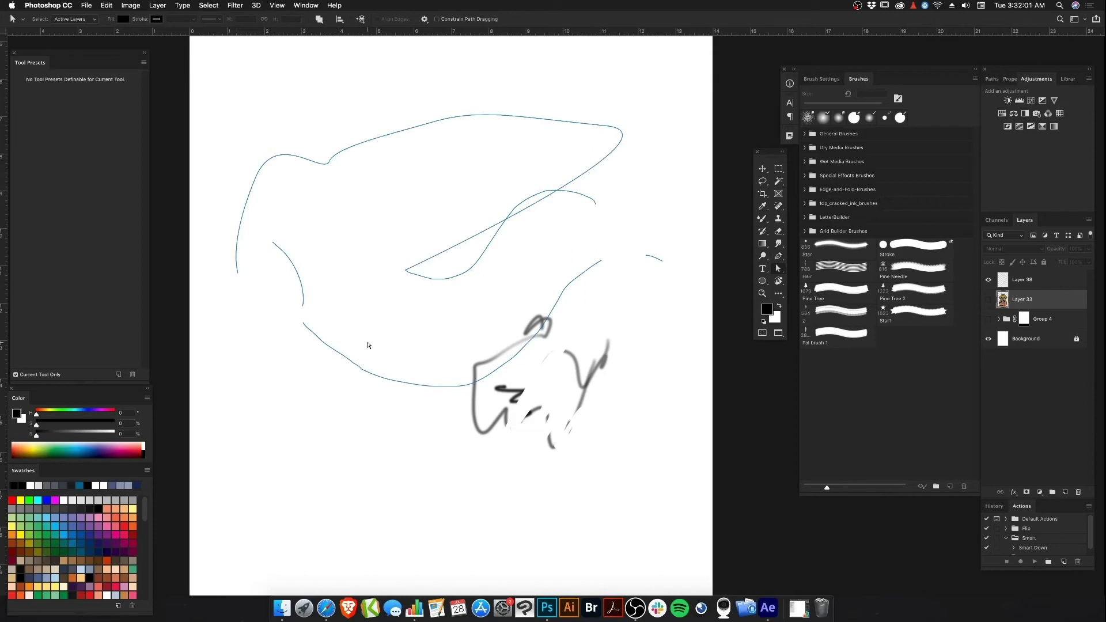
key("b")
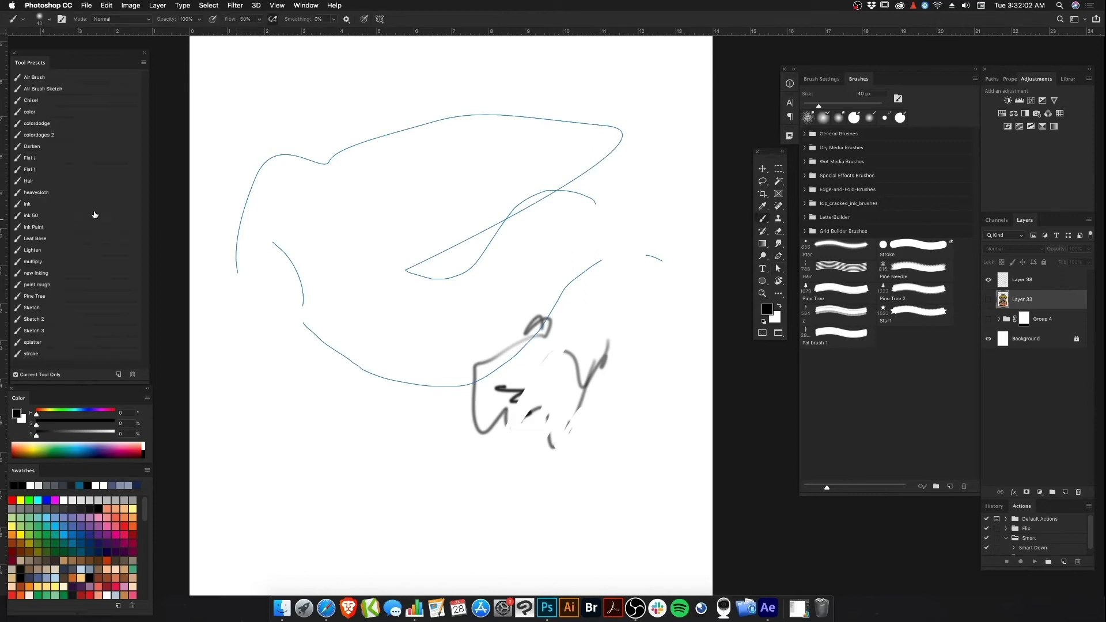
left_click(34, 77)
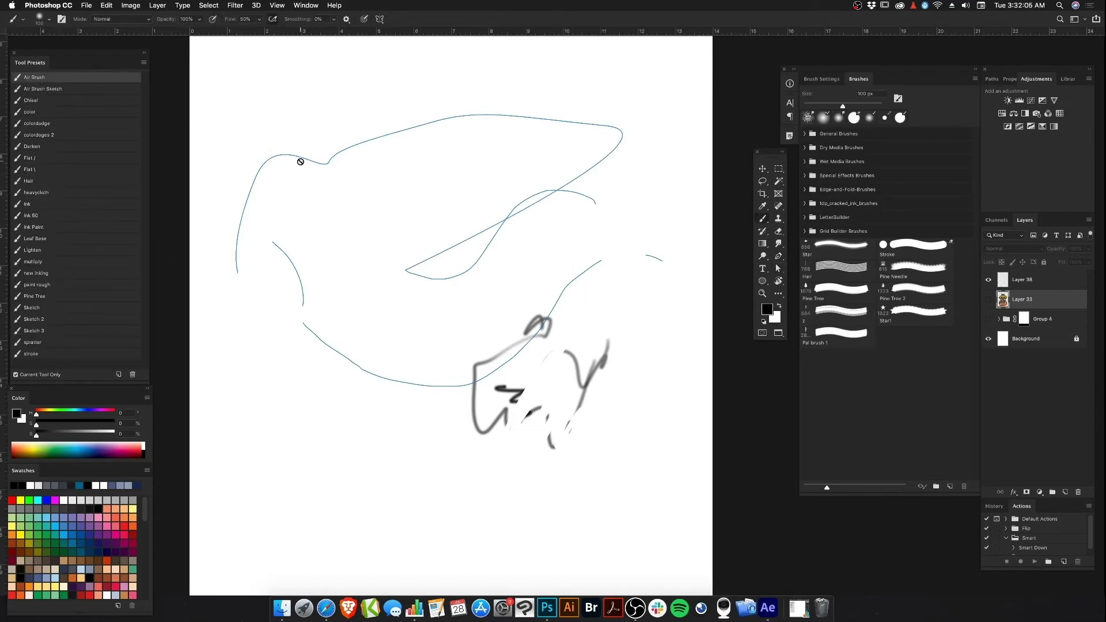
left_click(1025, 278)
key("bracketleft")
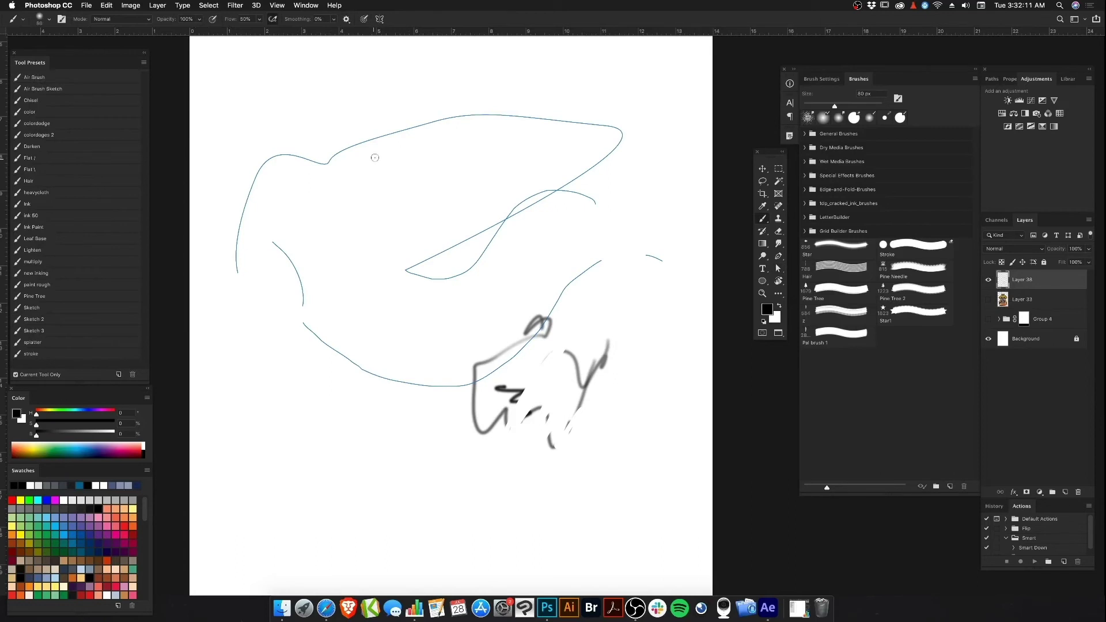
Stroke the drawn path with the Brush tool, keeping Simulate Pressure enabled.
key("p")
right_click(384, 135)
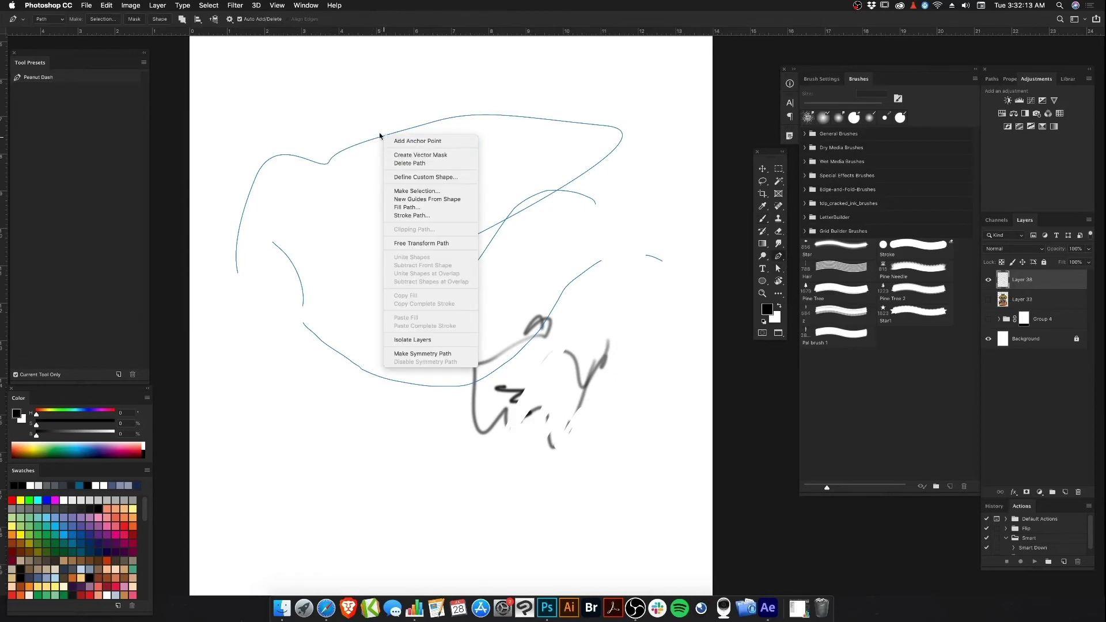
left_click(411, 215)
left_click_drag(681, 228, 519, 213)
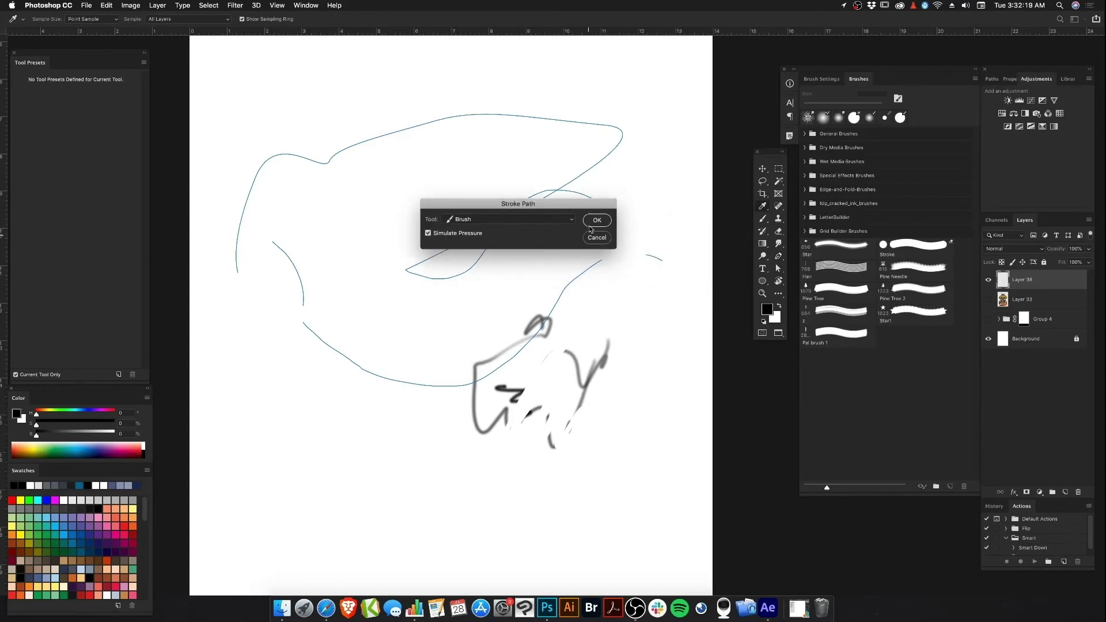
left_click(572, 220)
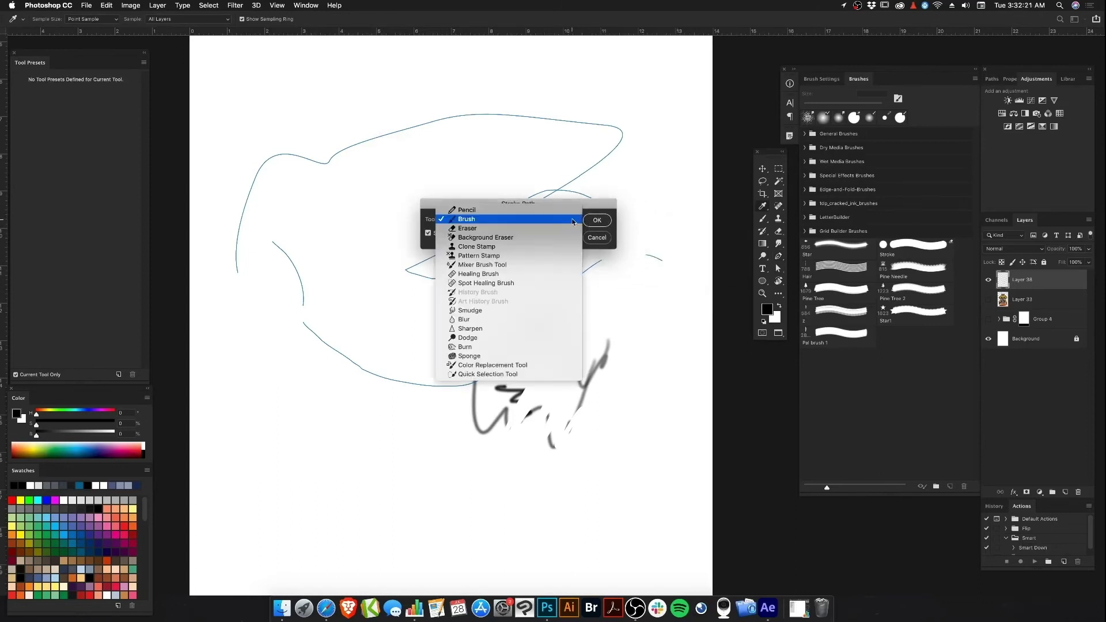
left_click(434, 225)
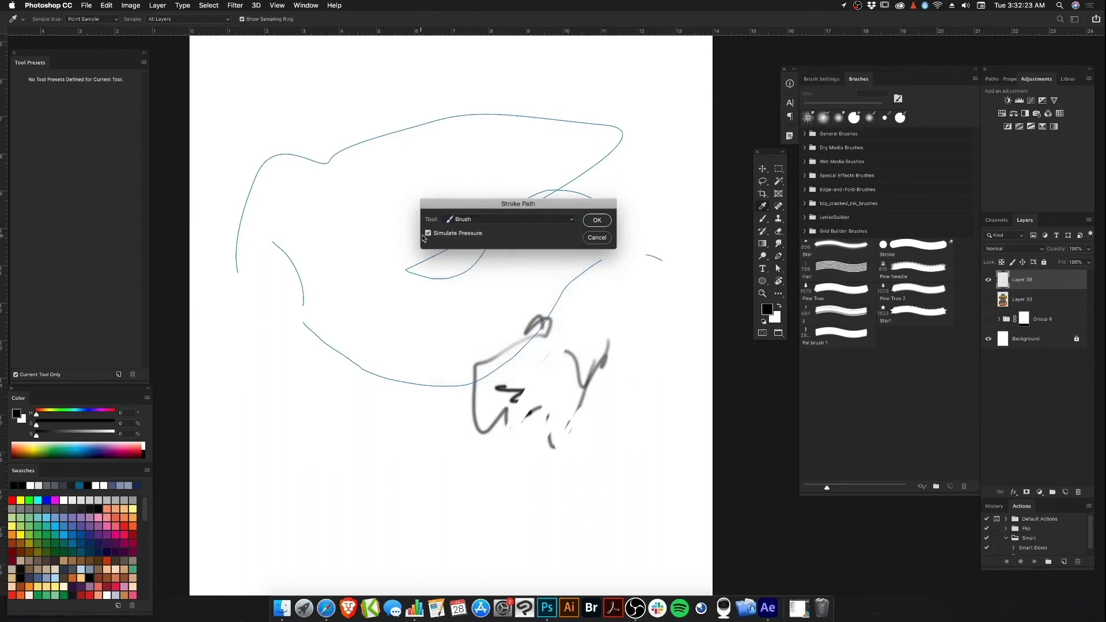
left_click(597, 220)
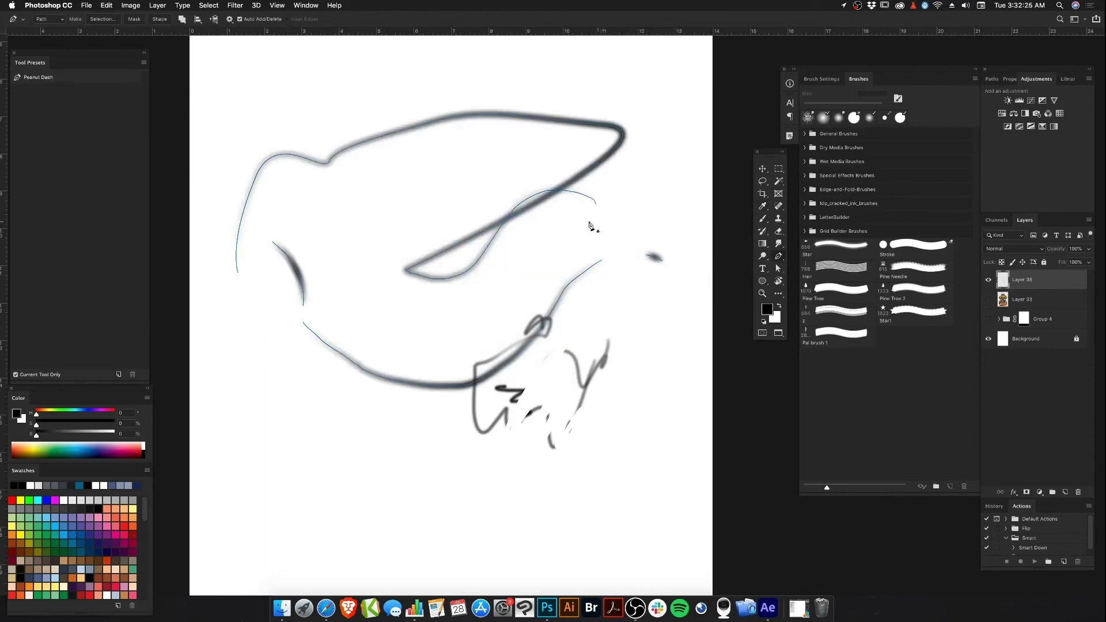
Stroke the path twice more directly with the active brush and hide the path outline.
key("b")
key("Return")
key("Return")
key("super+h")
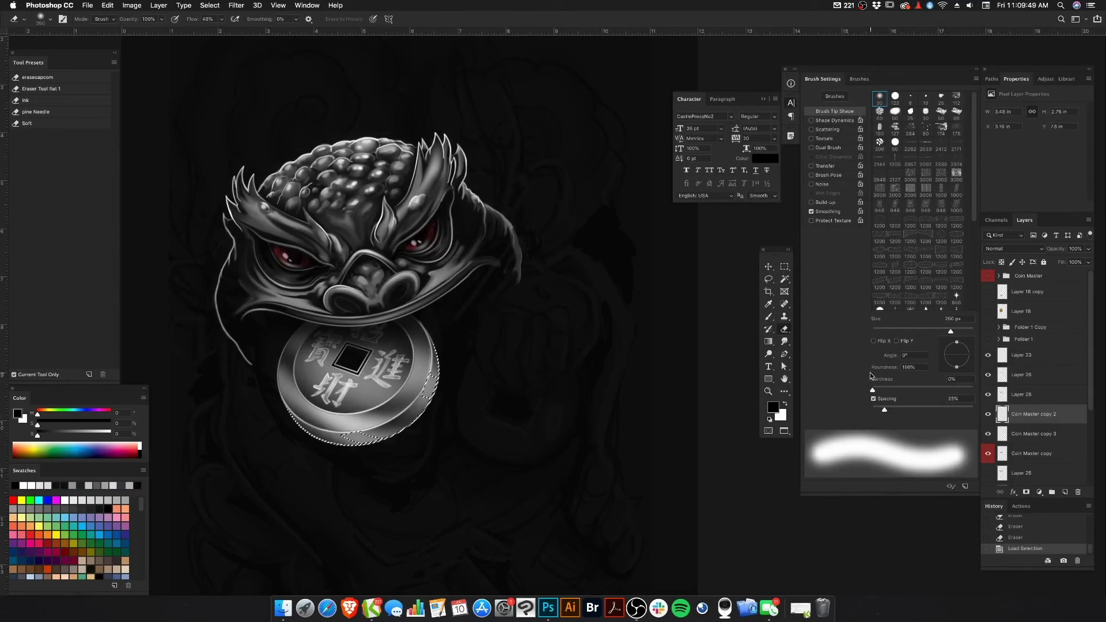
Darken the coin's selected outer edge on the Coin Master copy 2 layer with the multiply brush preset, and drop the selection.
key("b")
left_click(31, 261)
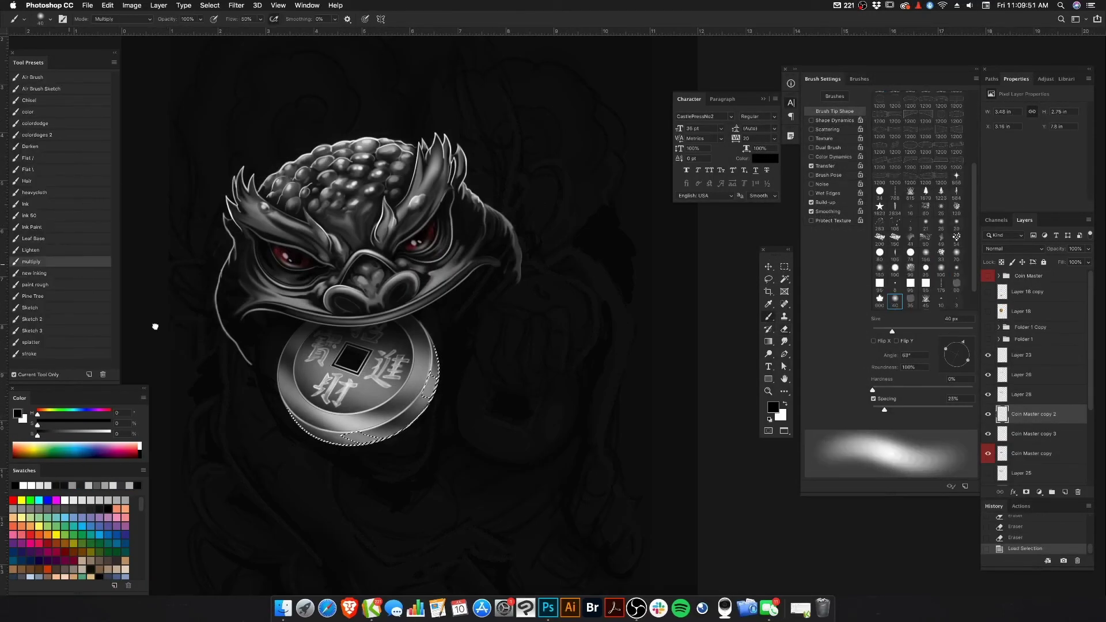
mouse_move(300, 422)
left_mouse_down("ctrl+alt")
mouse_move(334, 423)
mouse_move(324, 444)
left_mouse_up("ctrl+alt")
mouse_move(276, 406)
left_mouse_down()
mouse_move(347, 451)
mouse_move(398, 435)
left_mouse_up()
mouse_move(435, 348)
left_mouse_down()
mouse_move(419, 420)
mouse_move(381, 445)
left_mouse_up()
key("super+d")
Merge the Coin Master copy 2 and Coin Master copy 3 layers down into Coin Master copy.
key("z")
left_click(426, 334, "alt")
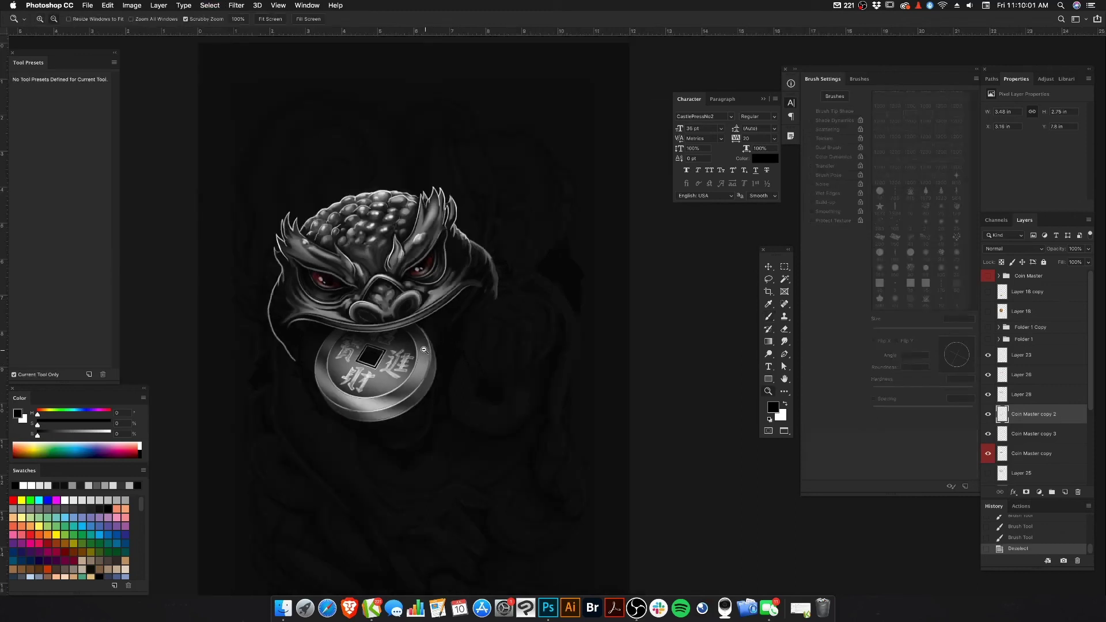
left_click(423, 349, "alt")
key("super+e")
key("super+e")
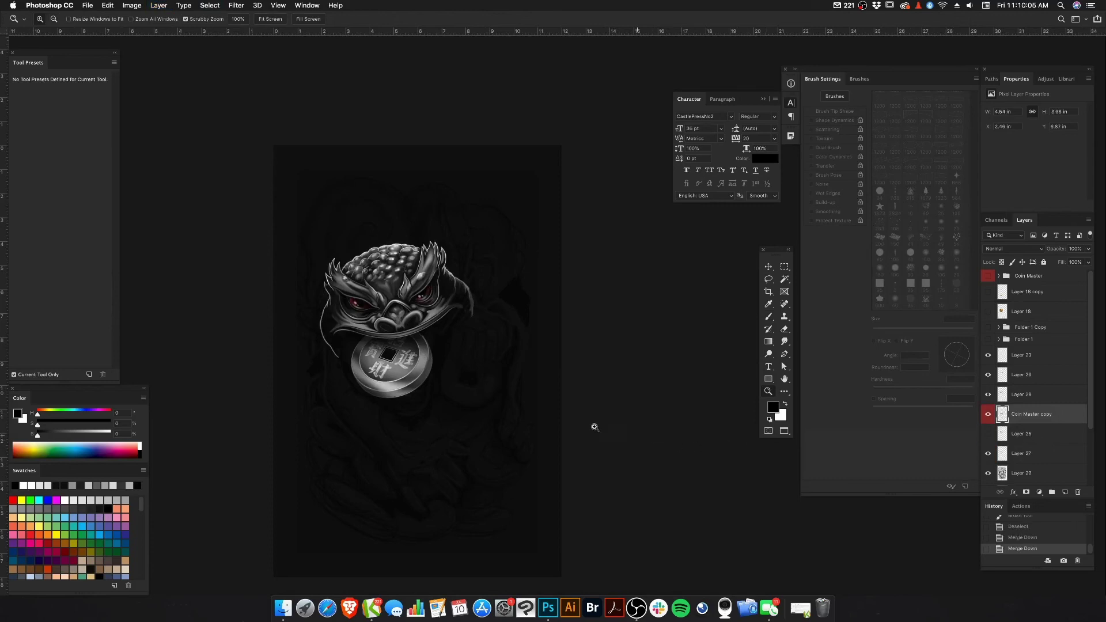
Examine the merged toad head and coin, from the whole artwork down to the coin's square hole and characters.
left_click(359, 329)
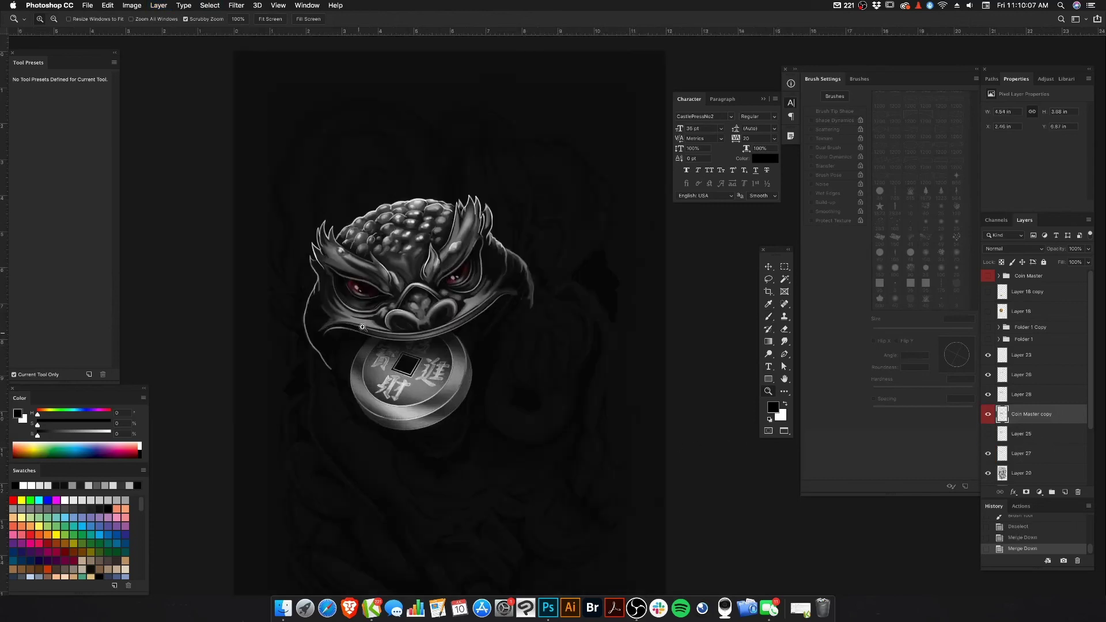
left_click(363, 327)
left_click(534, 377)
key("super+minus")
key("super+minus")
key("super+minus")
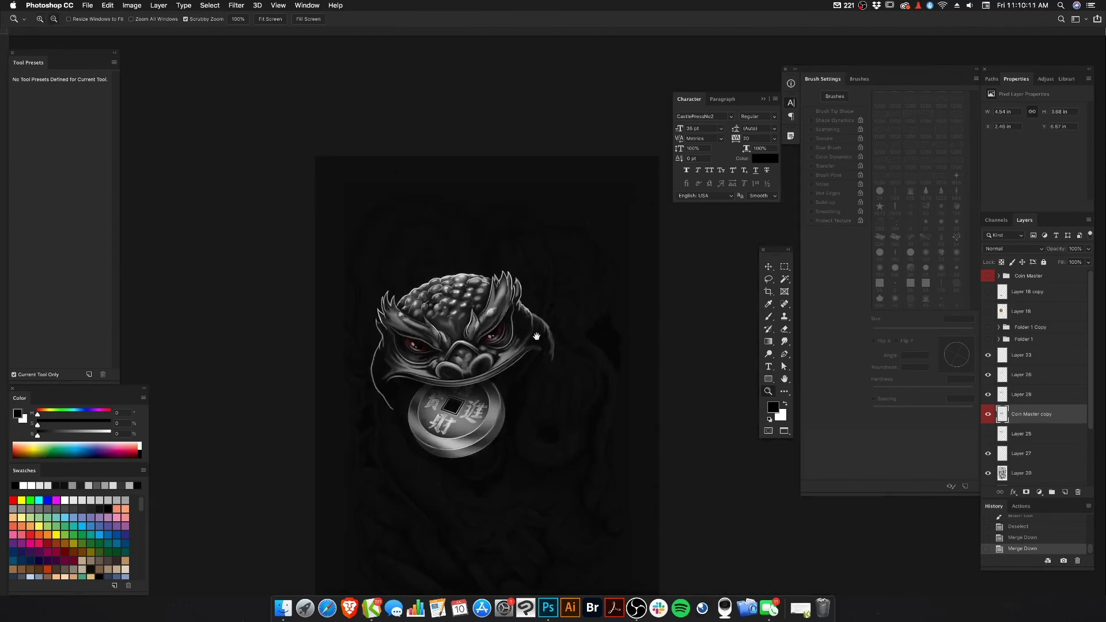
key("super+equal")
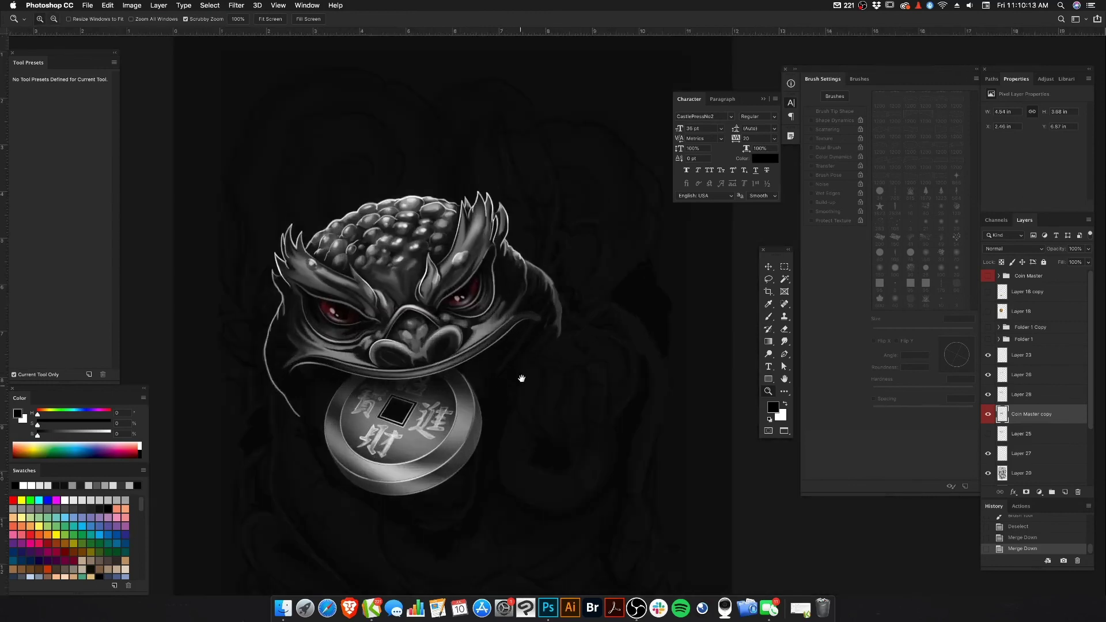
left_click(412, 412)
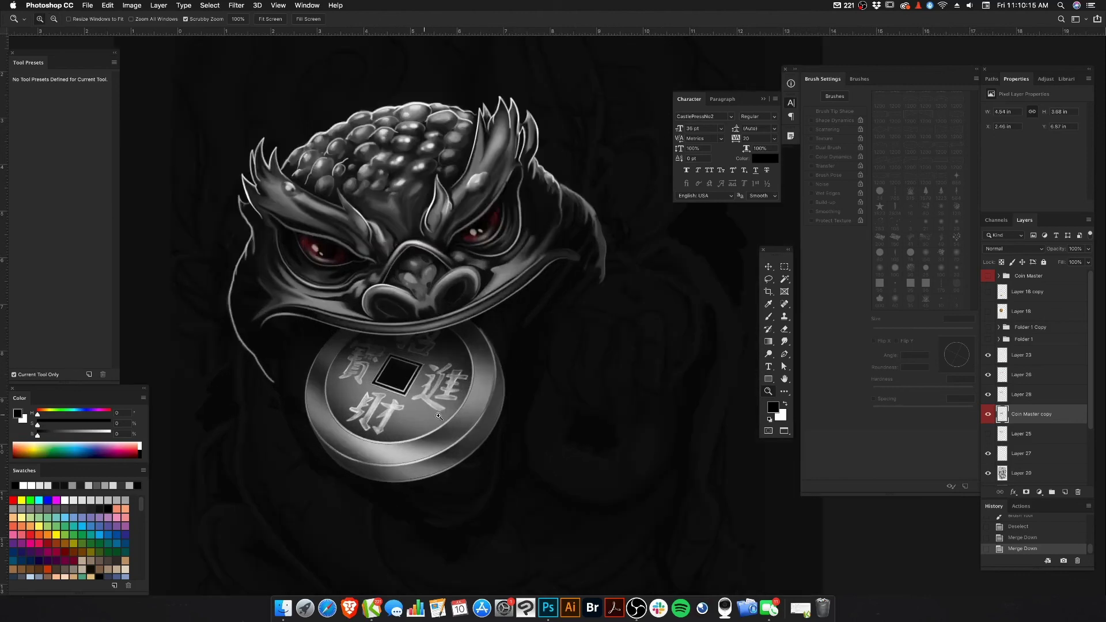
left_click(415, 408)
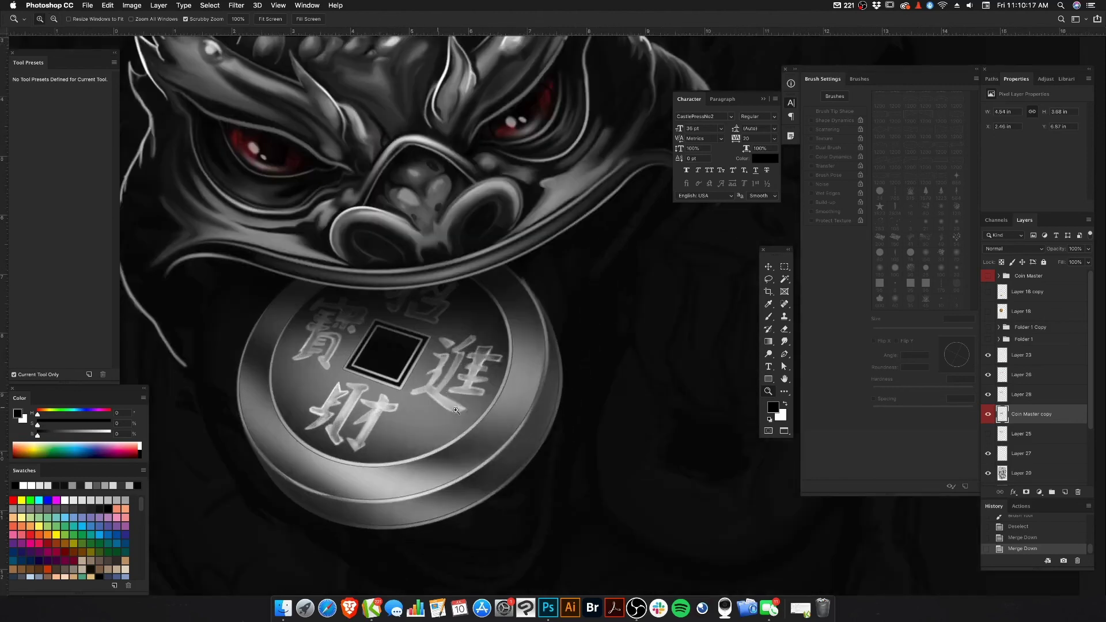
left_click(478, 409)
left_click(478, 409)
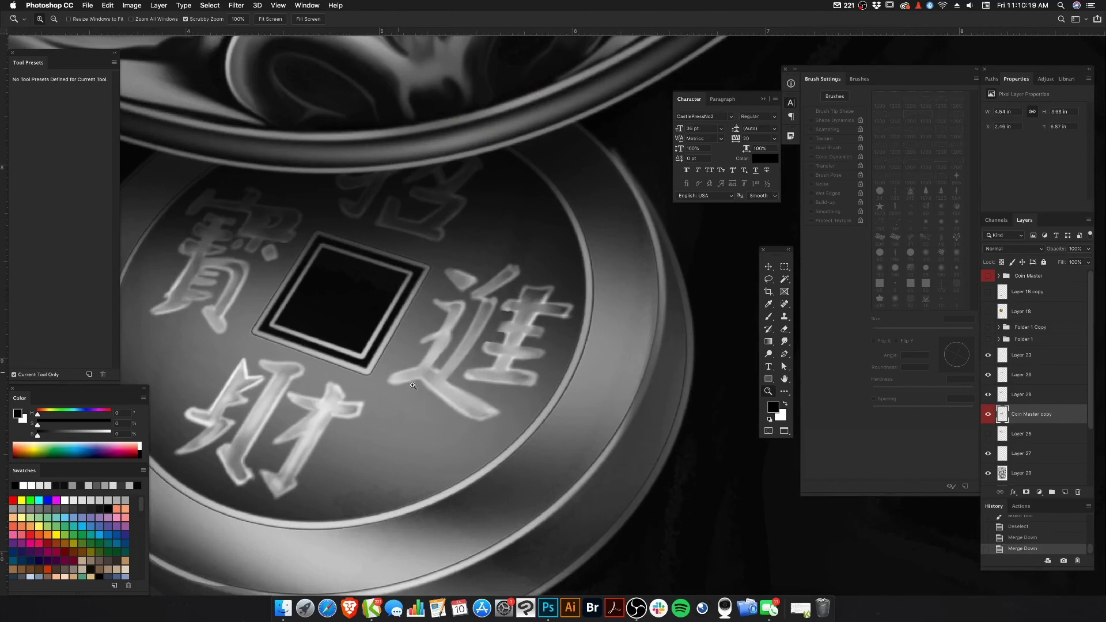
left_click(433, 393)
left_click_drag(438, 425, 438, 438)
left_click_drag(379, 394, 368, 408)
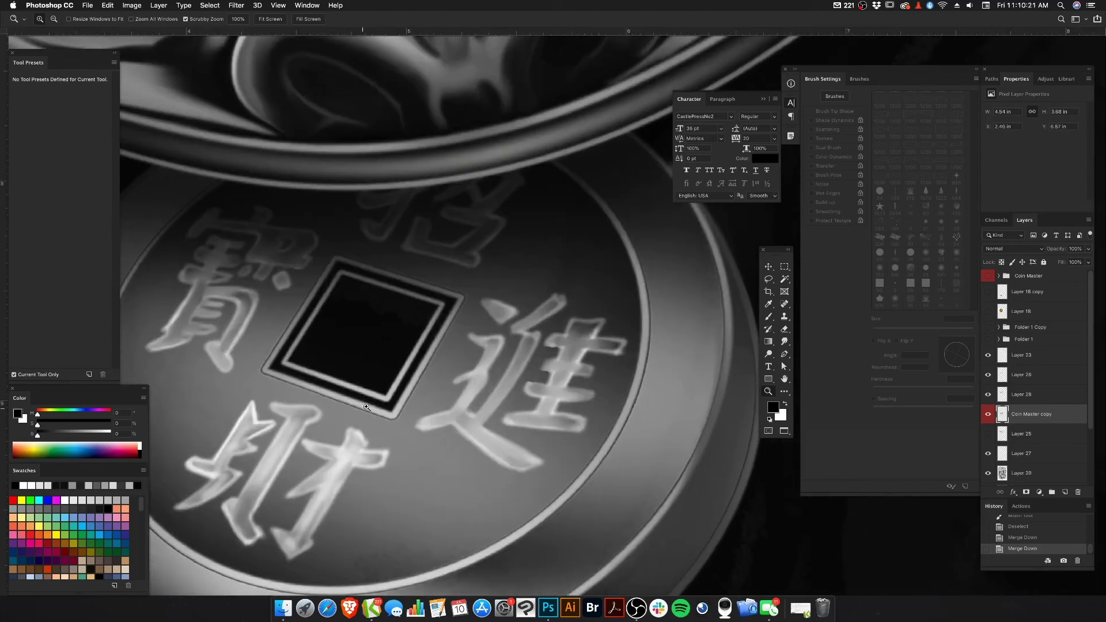
Smear the outlines framing the coin's square hole with the Rough Smear smudge preset, reducing the size to 15 px.
key("r")
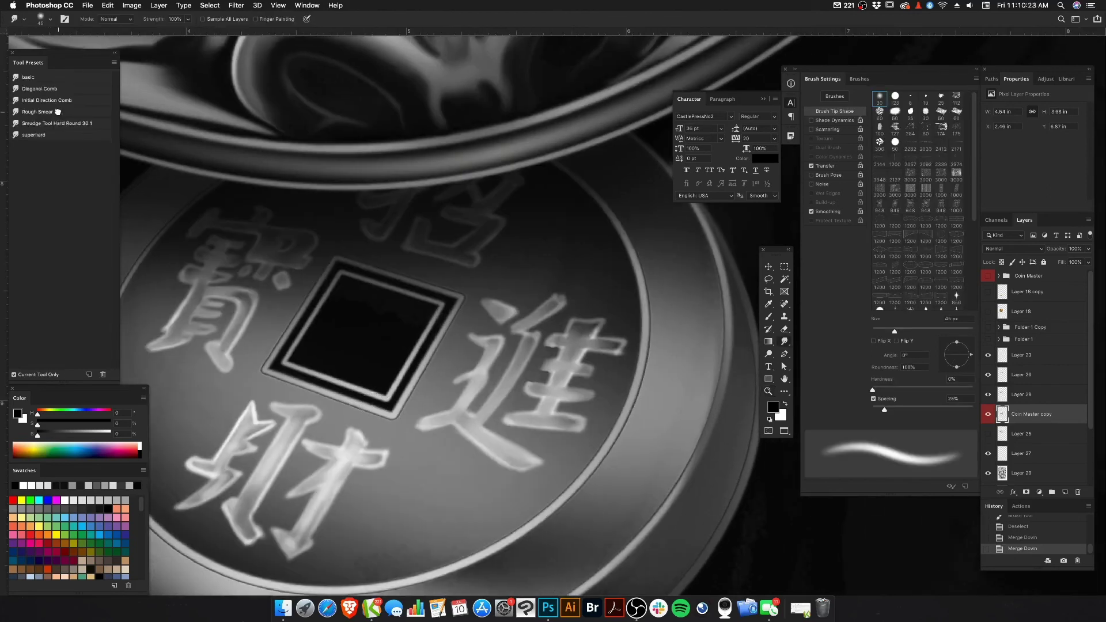
left_click(37, 112)
left_click_drag(363, 392, 386, 407)
key("bracketleft")
key("bracketleft")
key("bracketleft")
key("bracketleft")
key("bracketleft")
key("bracketleft")
key("bracketleft")
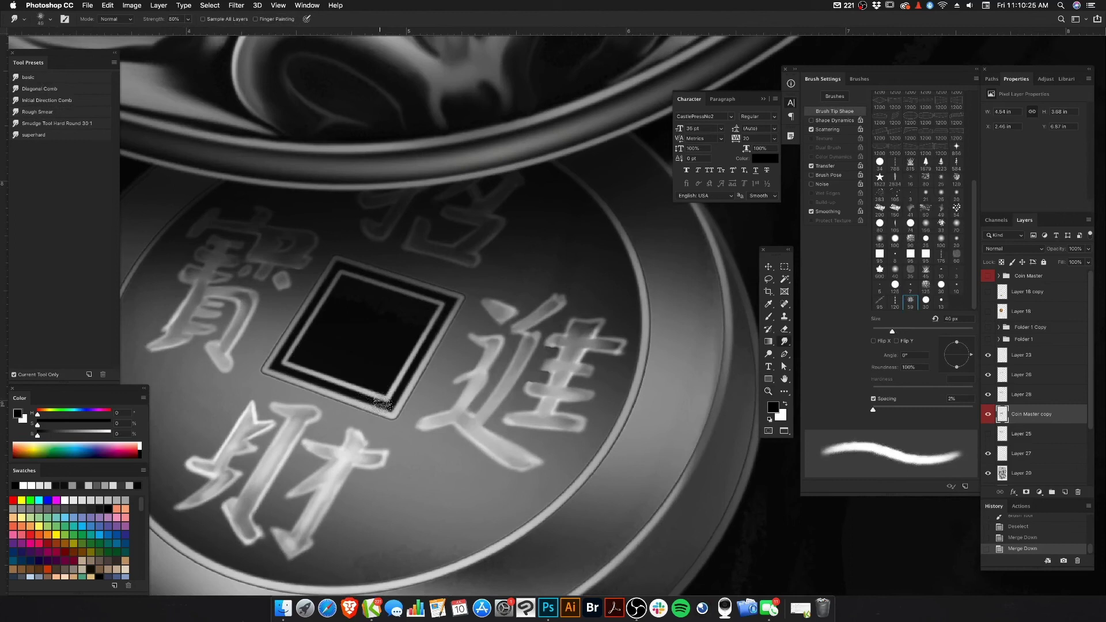
mouse_move(387, 408)
left_mouse_down()
mouse_move(342, 390)
mouse_move(392, 409)
mouse_move(271, 360)
left_mouse_up()
mouse_move(405, 367)
left_mouse_down()
mouse_move(388, 400)
mouse_move(424, 344)
left_mouse_up()
key("bracketleft")
key("bracketright")
key("bracketright")
key("bracketright")
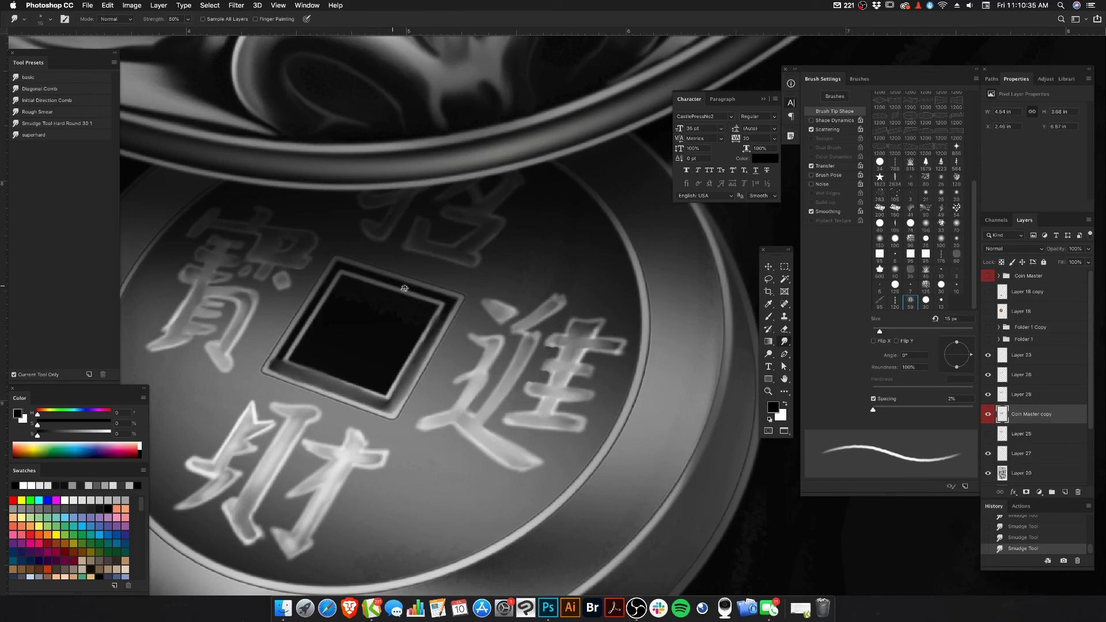
key("bracketleft")
key("bracketleft")
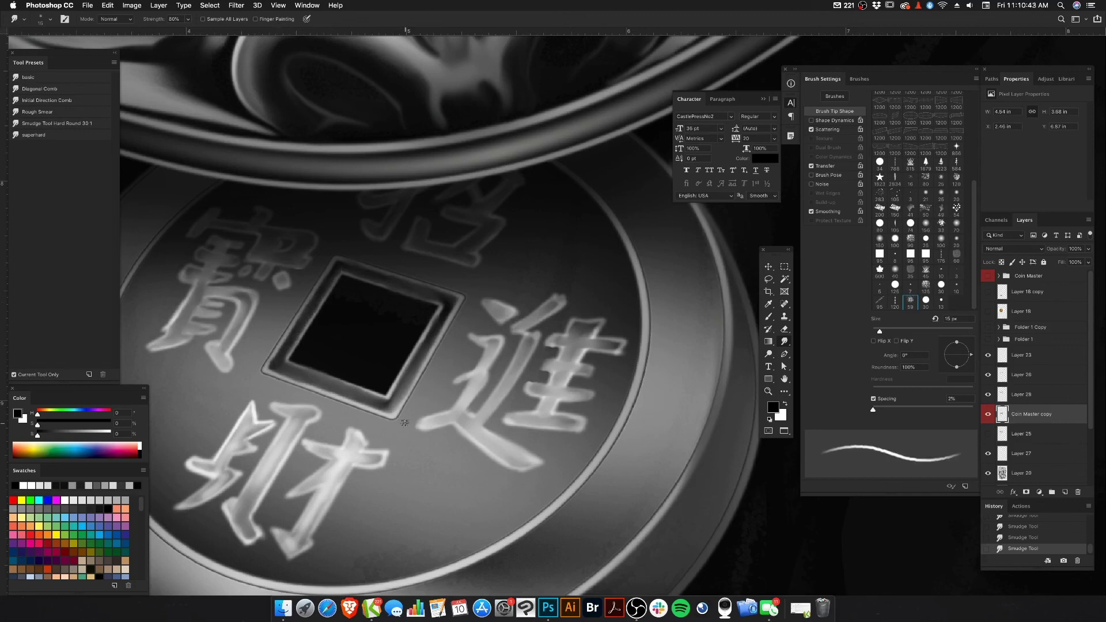
Paint thin inner edge lines inside the coin's square hole with the Air Brush preset, using light grey sampled from the lettering.
key("b")
left_click(374, 458, "alt")
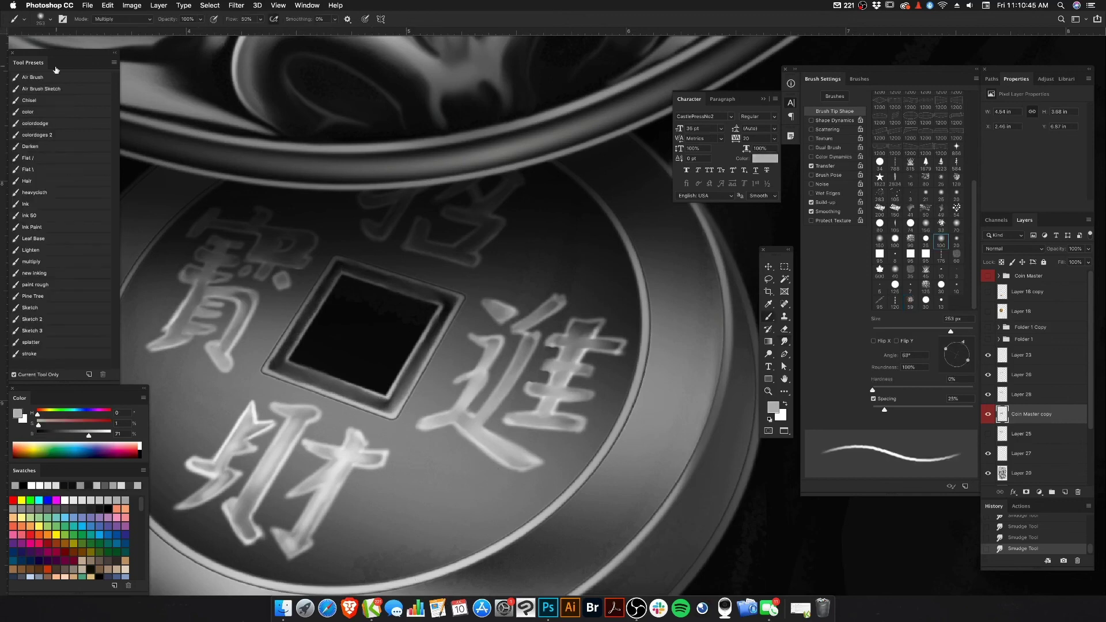
left_click(56, 77)
left_click_drag(389, 314, 352, 307)
left_click(352, 306)
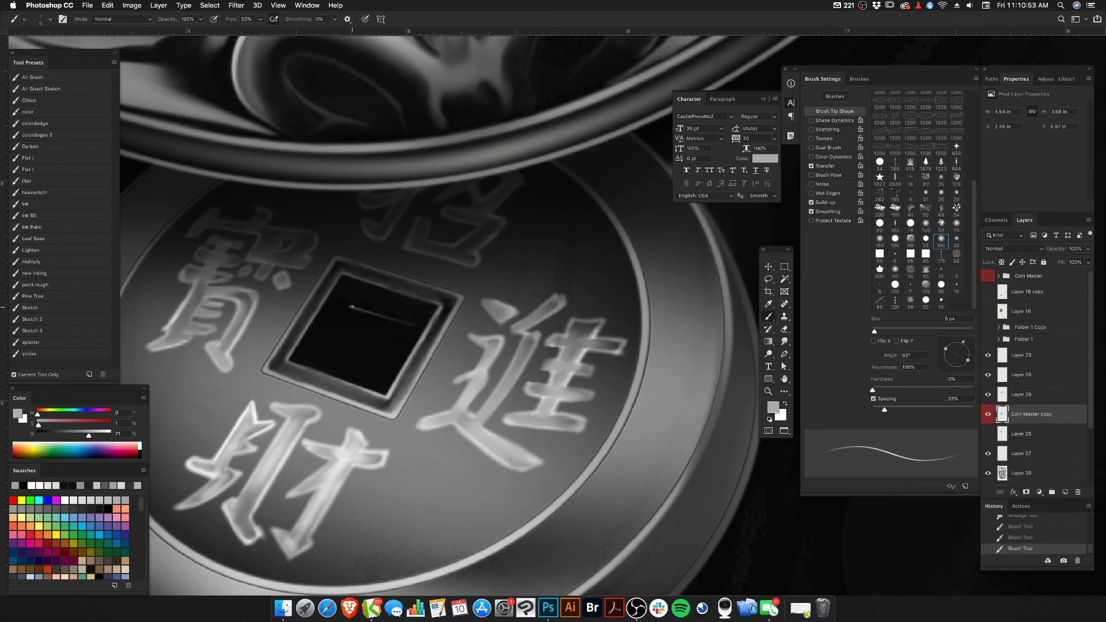
left_click_drag(422, 330, 345, 302)
mouse_move(313, 365)
left_mouse_down()
mouse_move(340, 312)
mouse_move(318, 357)
left_mouse_up()
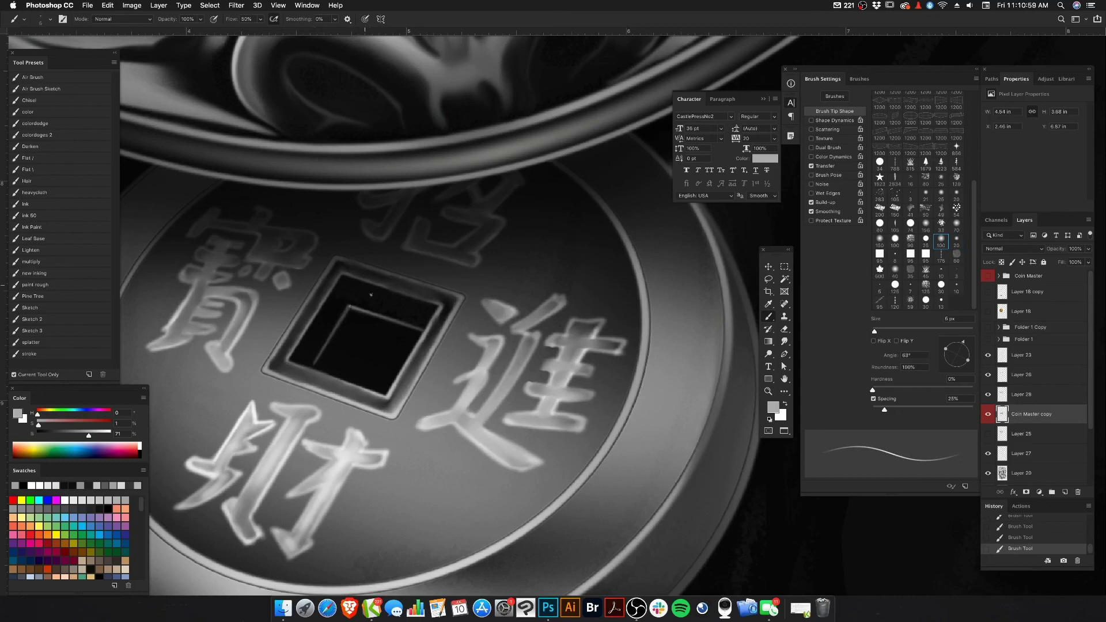
Shade the two inner walls of the square hole in soft grey with the Air Brush enlarged to 25 px.
key("bracketright")
key("bracketright")
key("bracketright")
key("bracketright")
key("bracketright")
key("bracketright")
key("bracketright")
key("bracketright")
mouse_move(416, 319)
left_mouse_down()
mouse_move(360, 296)
mouse_move(422, 311)
mouse_move(349, 285)
left_mouse_up()
left_click_drag(310, 349, 305, 352)
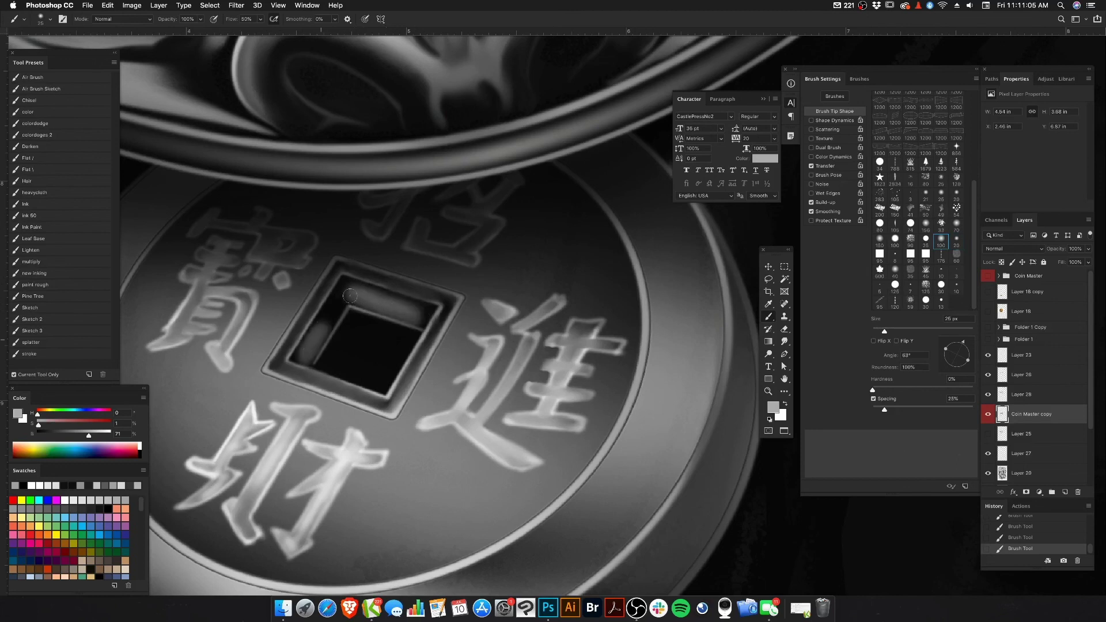
Smudge the grey shading along the hole's inner walls and corner with the 15 px Rough Smear preset.
key("r")
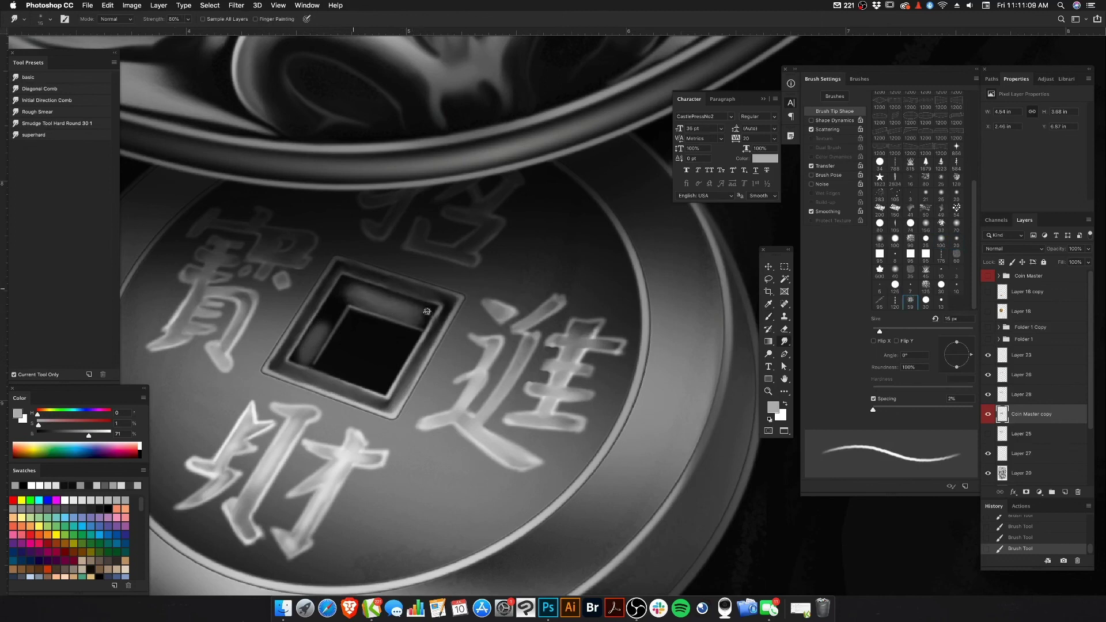
mouse_move(424, 315)
left_mouse_down()
mouse_move(332, 301)
mouse_move(333, 318)
left_mouse_up()
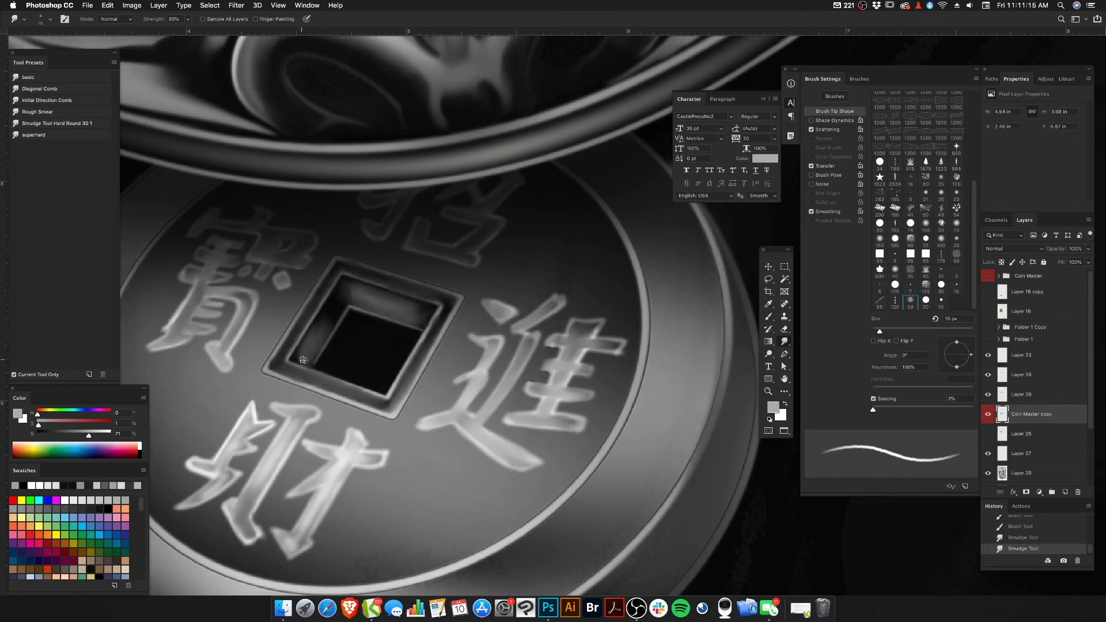
left_click_drag(345, 291, 327, 333)
left_click_drag(327, 333, 338, 304)
Restore the default black and darken the edges of the hole's inner walls with the Air Brush at 9 px.
key("d")
key("b")
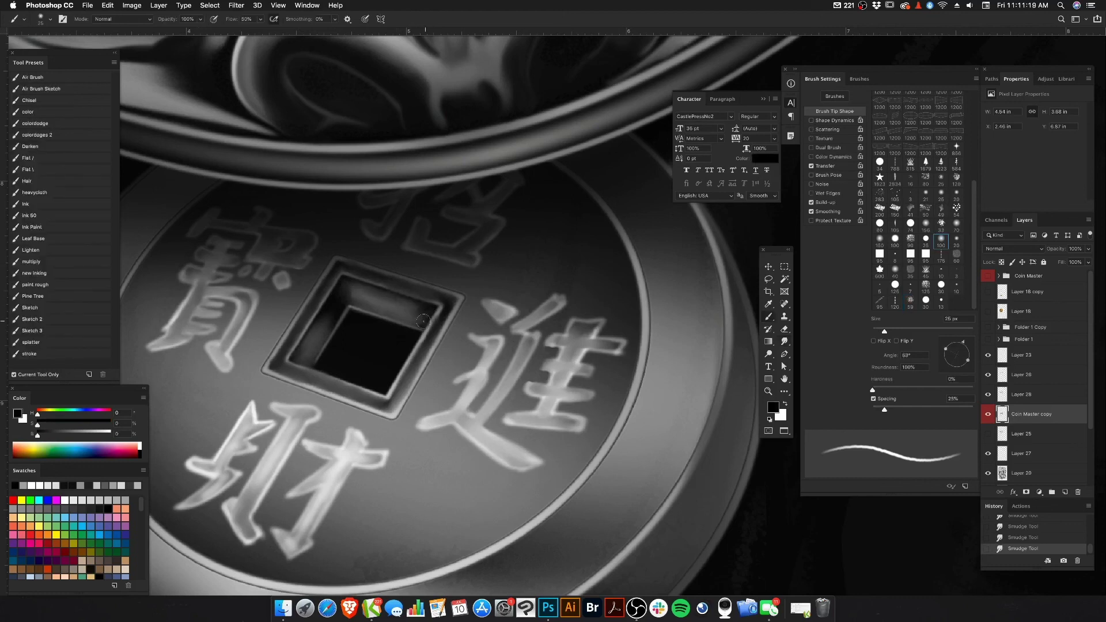
key("bracketleft")
key("bracketleft")
key("bracketleft")
key("bracketleft")
mouse_move(427, 316)
left_mouse_down()
mouse_move(397, 304)
mouse_move(349, 305)
mouse_move(422, 325)
mouse_move(342, 298)
mouse_move(392, 314)
mouse_move(376, 303)
mouse_move(404, 298)
left_mouse_up()
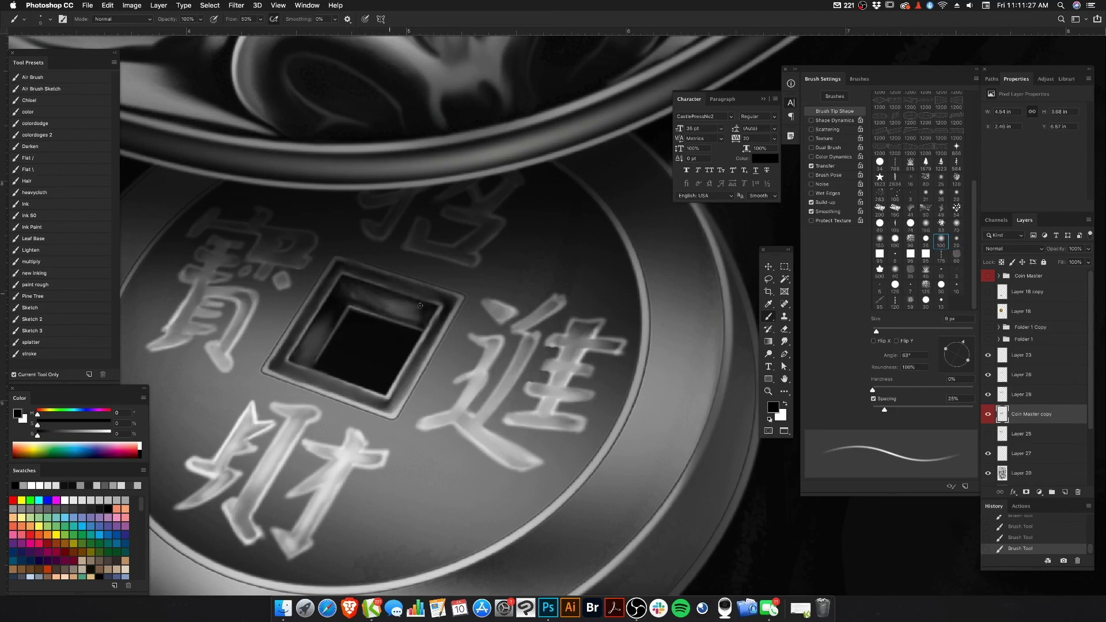
left_click_drag(320, 343, 309, 358)
left_click_drag(322, 318, 303, 351)
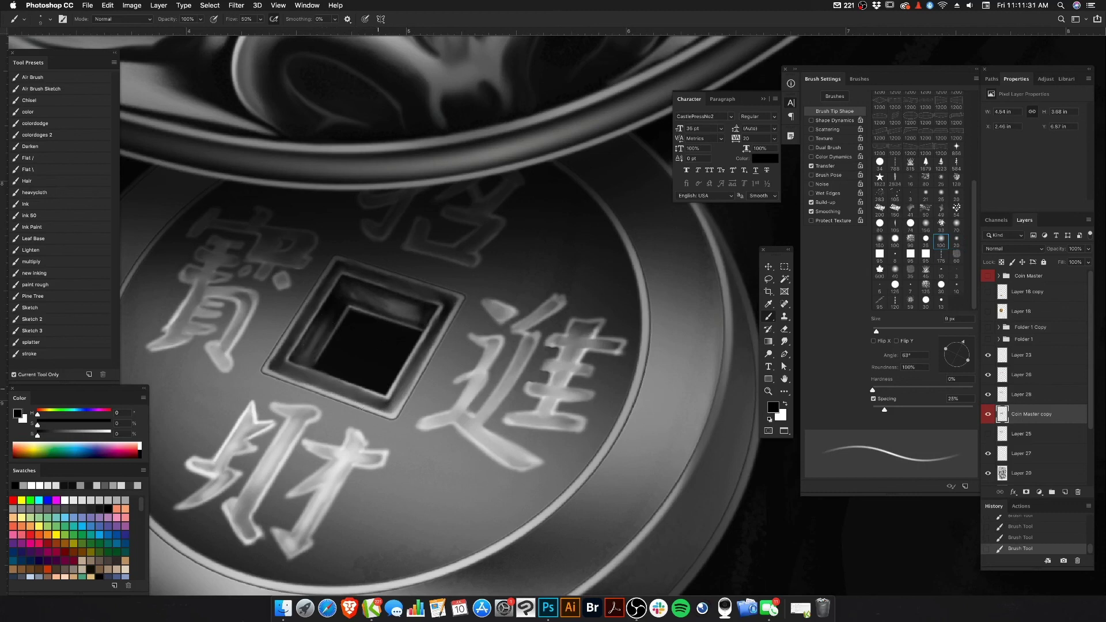